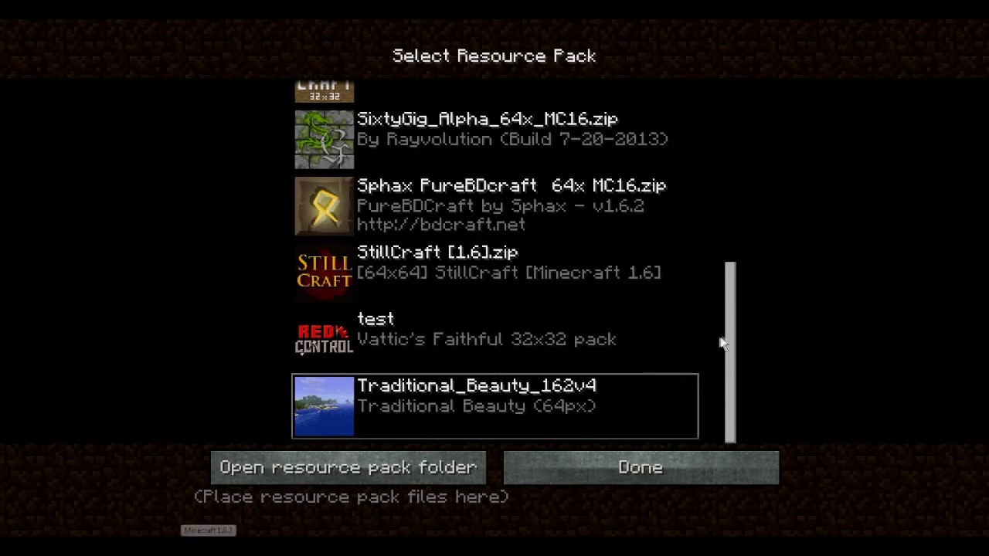
Go back to the title screen, reopen the resource pack list from the options, and view the Traditional_Beauty_162v4 entry.
left_click(655, 474)
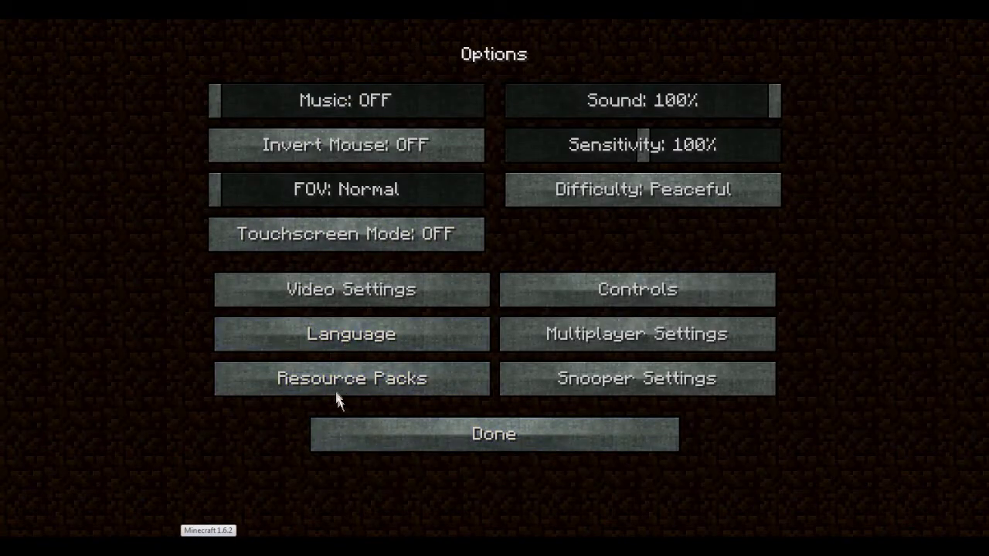
left_click(420, 423)
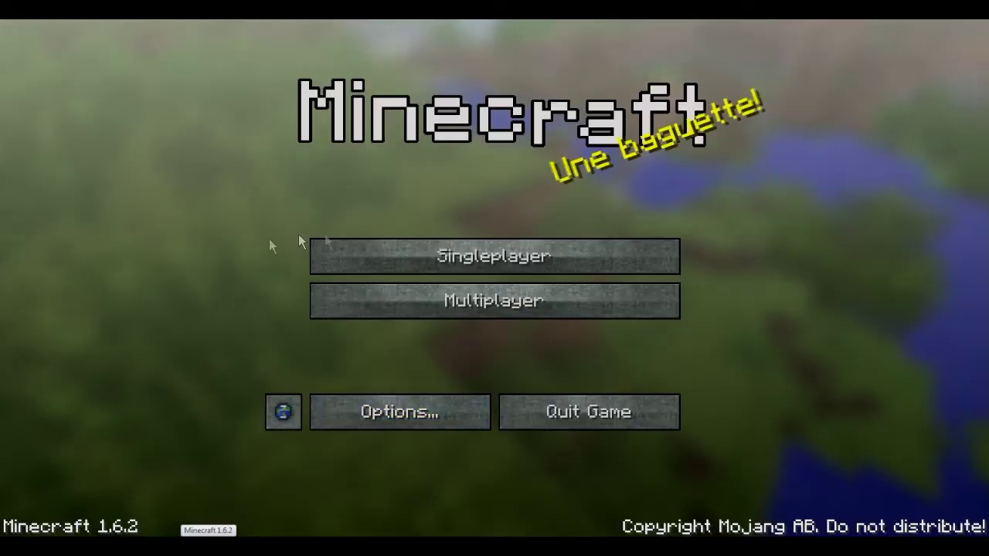
left_click(417, 412)
left_click(385, 384)
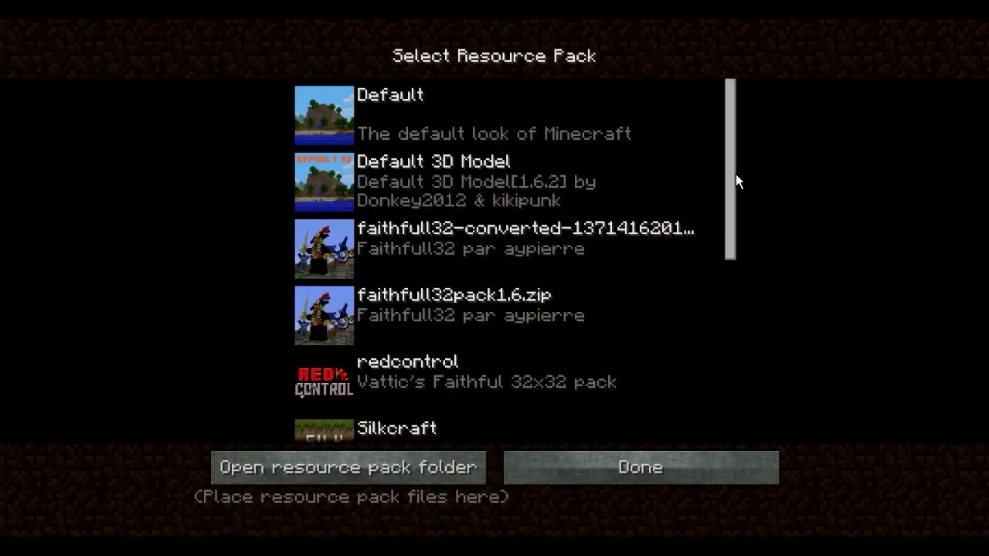
scroll(735, 174, "down", 10)
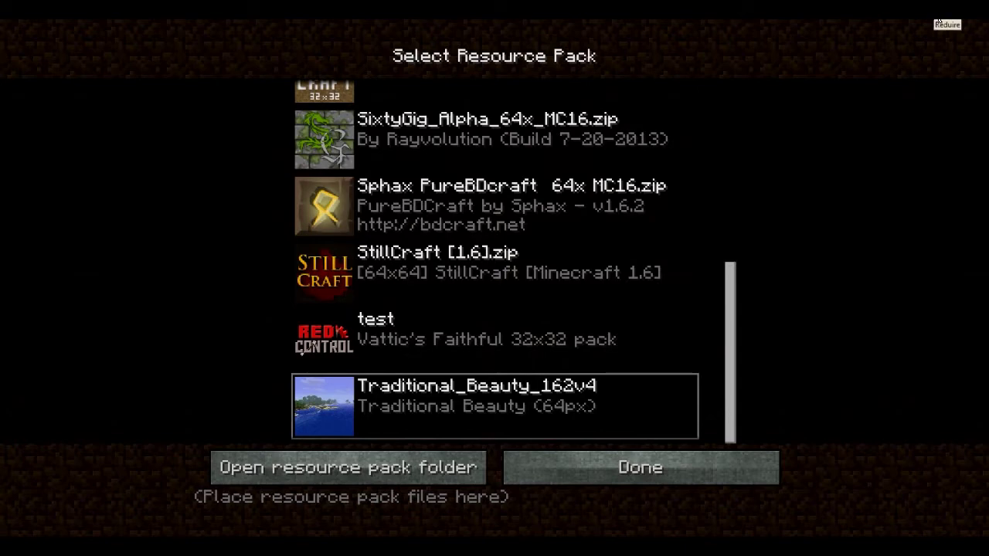
Minimize Minecraft and open the Traditional_Beauty_162v4 folder inside .minecraft's resourcepacks folder.
left_click(938, 23)
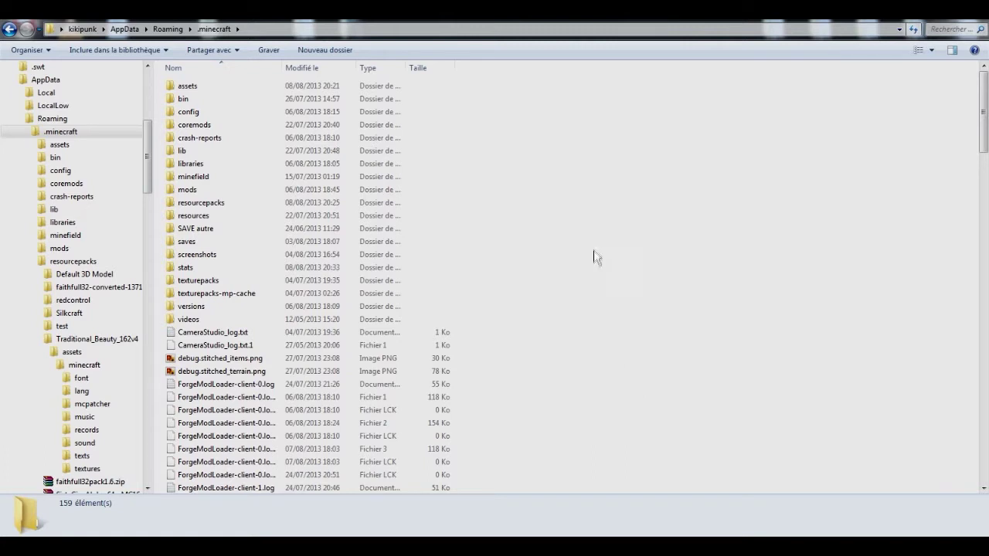
left_click(232, 205)
double_click(232, 205)
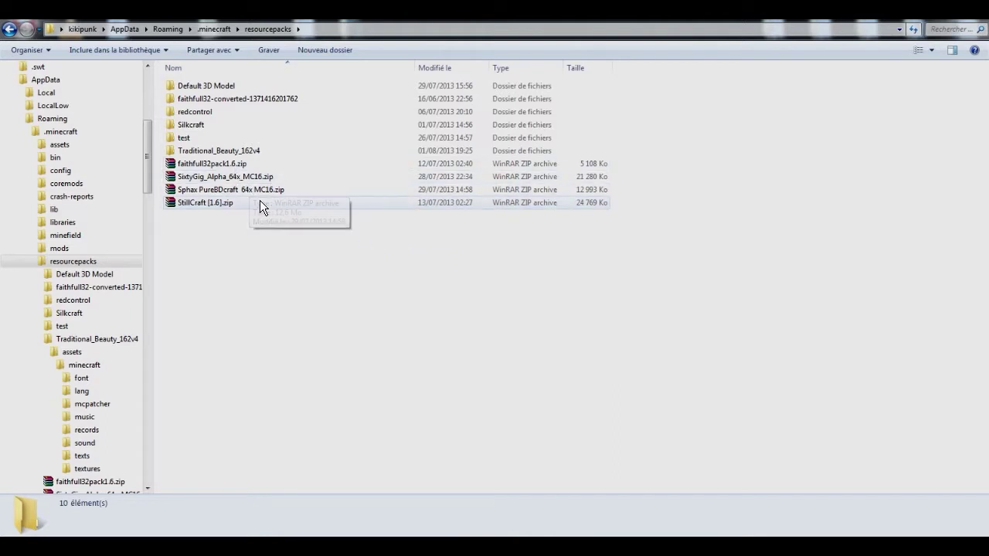
mouse_move(261, 202)
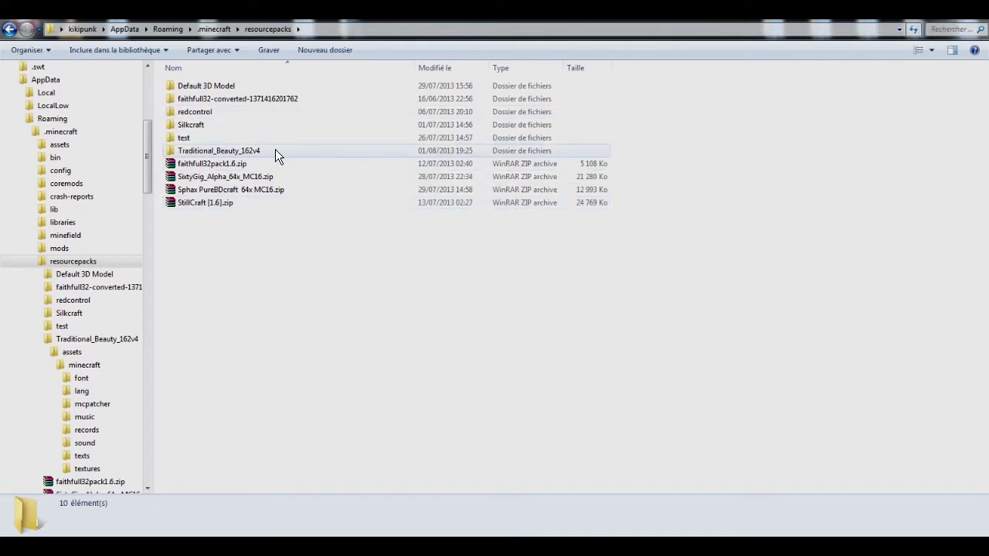
mouse_move(272, 154)
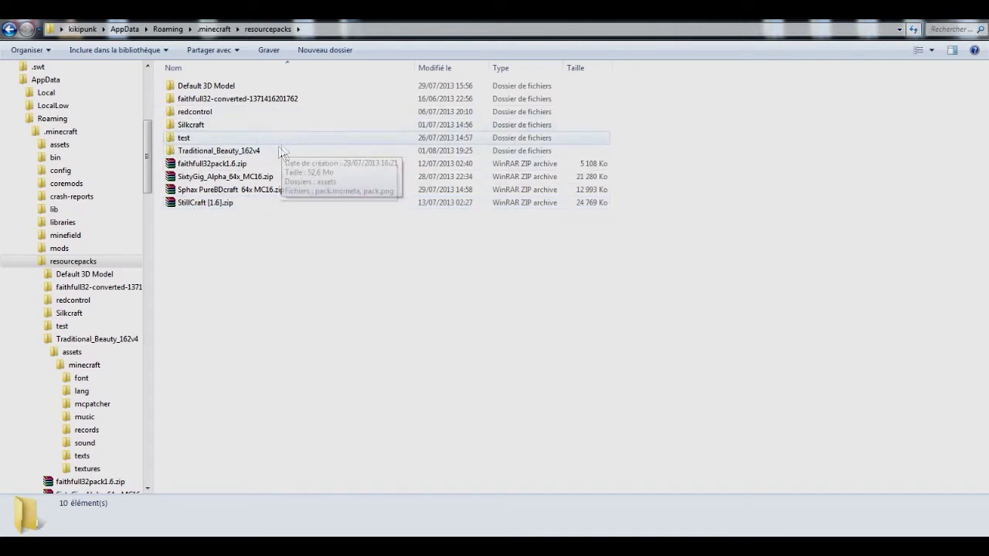
double_click(229, 155)
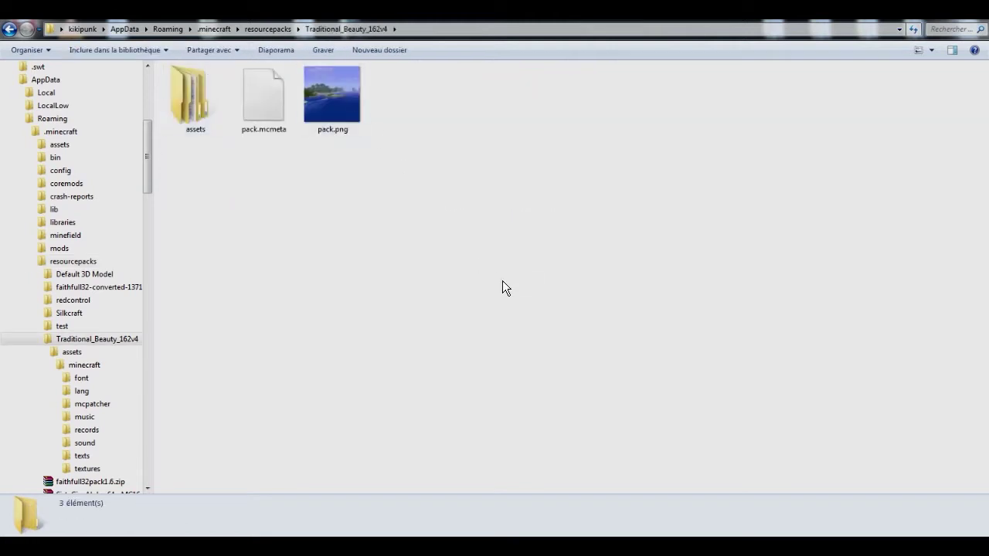
Select the assets folder, pack.mcmeta and pack.png in turn to examine the contents of the Traditional_Beauty_162v4 pack.
left_click_drag(498, 276, 244, 174)
left_click(187, 115)
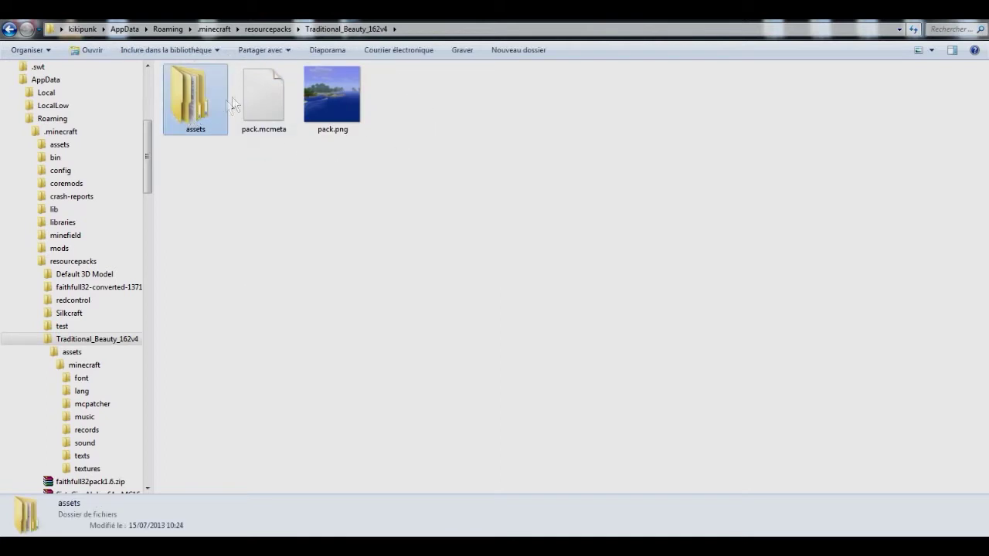
left_click(275, 95)
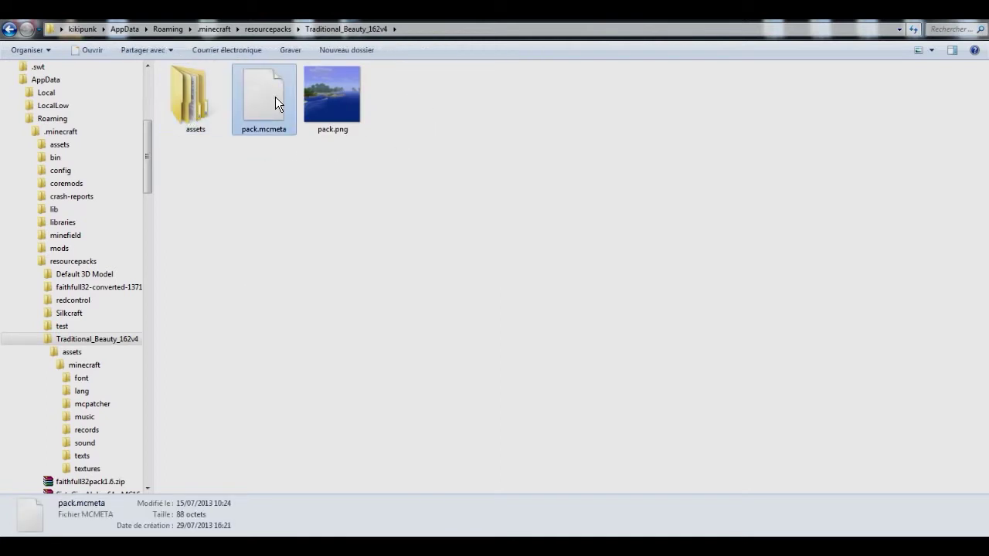
left_click(348, 120)
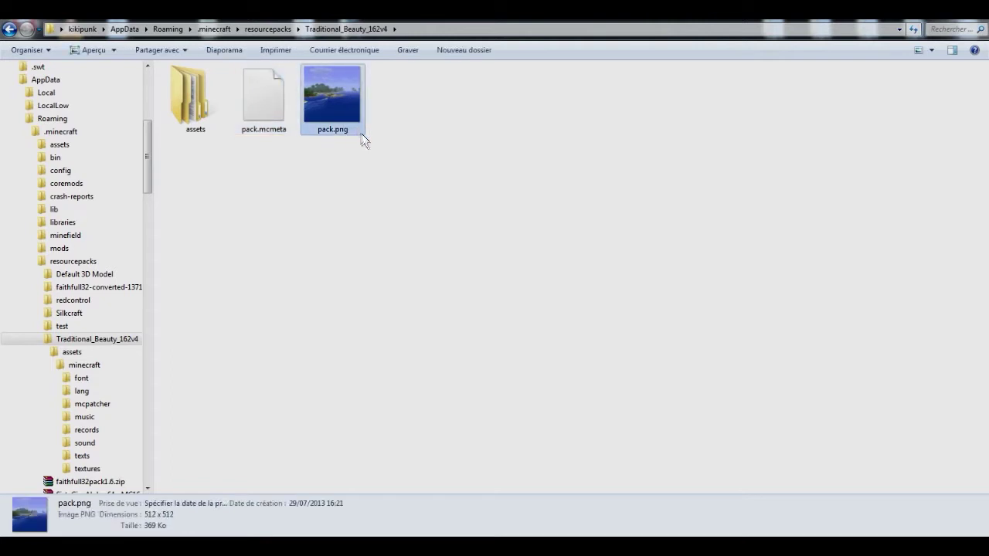
mouse_move(356, 122)
left_mouse_down()
mouse_move(383, 128)
mouse_move(358, 129)
left_mouse_up()
Switch between Minecraft and the pack folder to compare pack.png and pack.mcmeta with the pack's icon and description in the list.
key("alt+Tab")
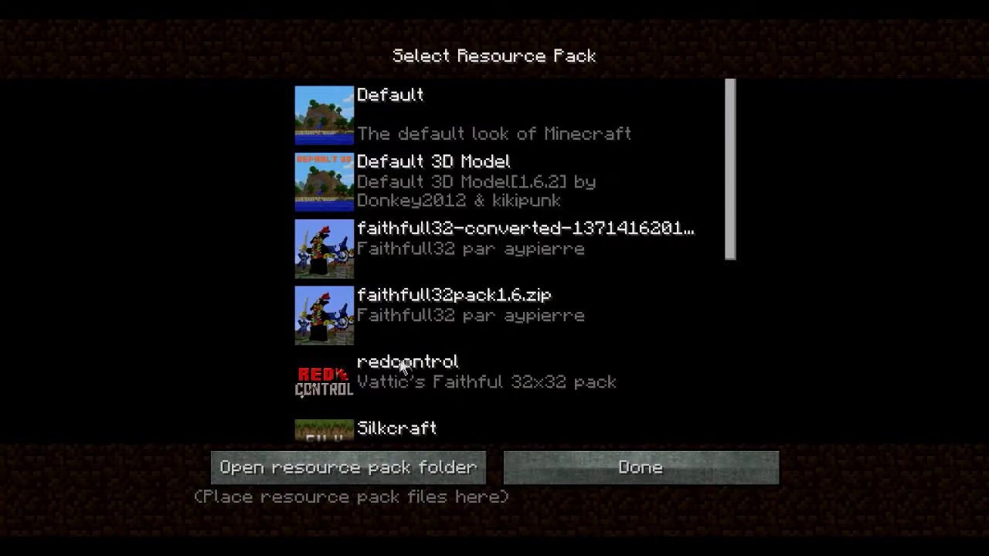
scroll(415, 366, "down", 5)
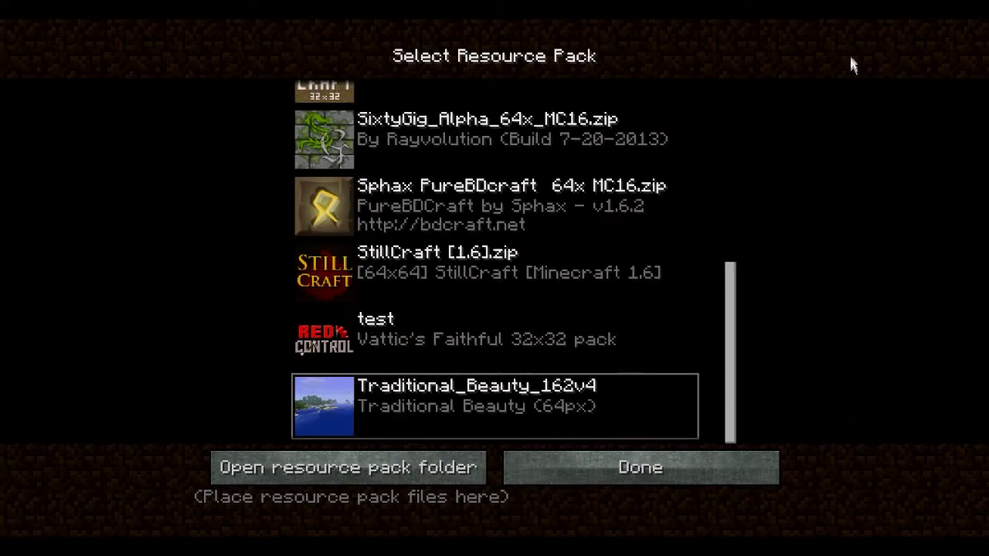
key("alt+Tab")
left_click(263, 99)
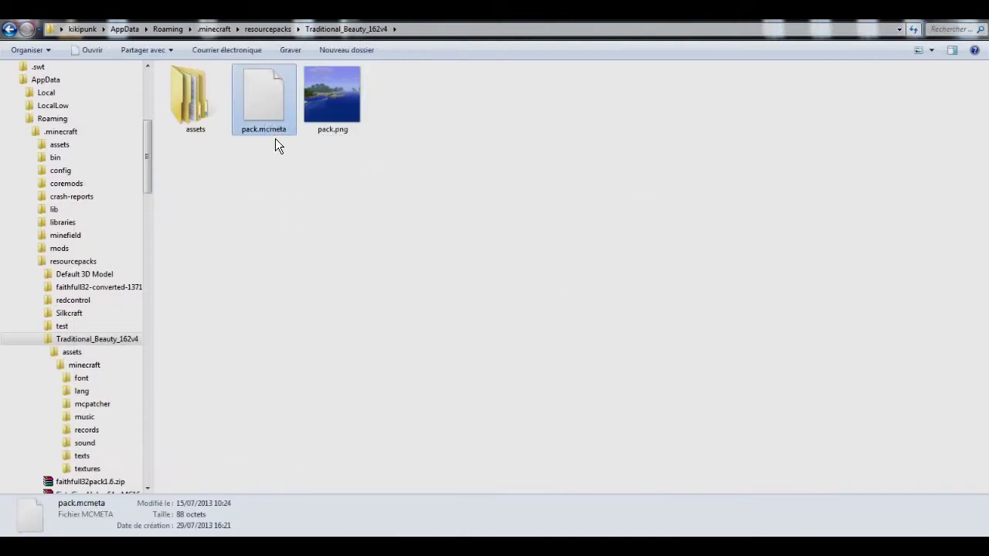
key("alt+Tab")
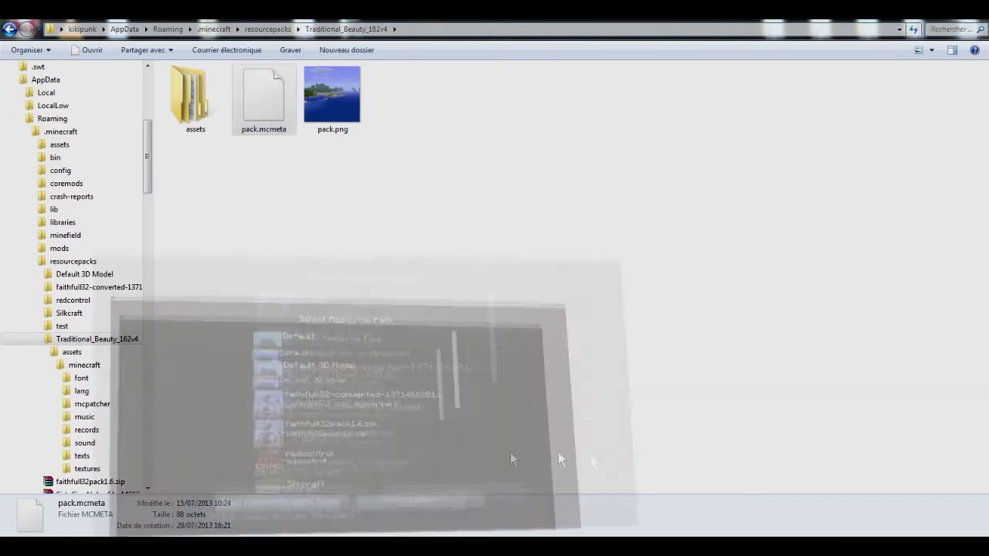
scroll(549, 247, "down", 10)
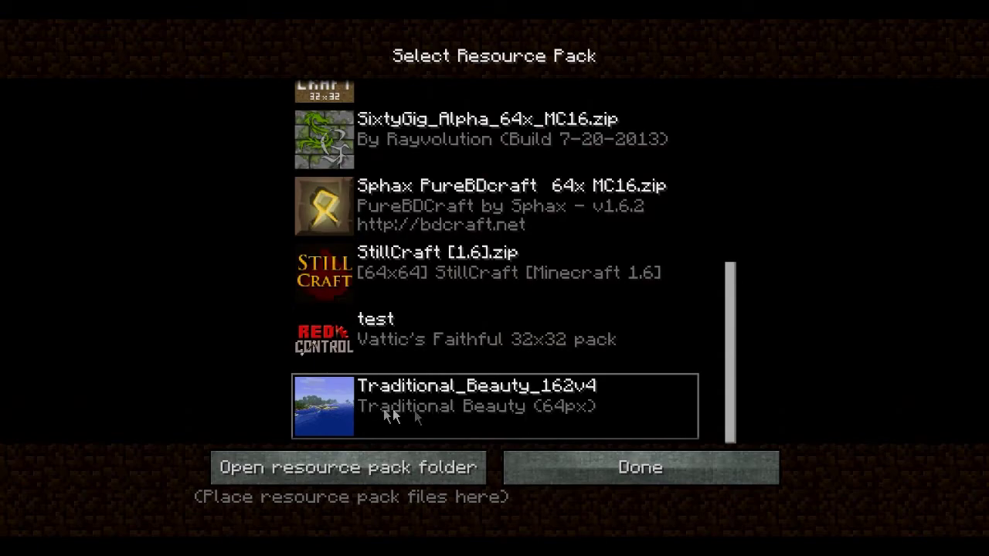
Return to the pack folder, open pack.mcmeta in Notepad++ and maximize the editor window.
key("alt+Tab")
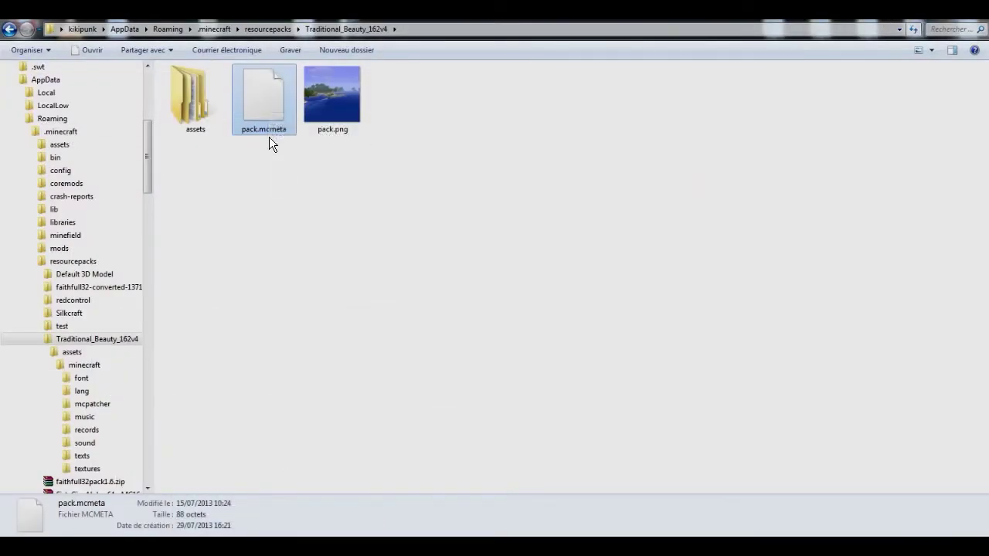
right_click(270, 112)
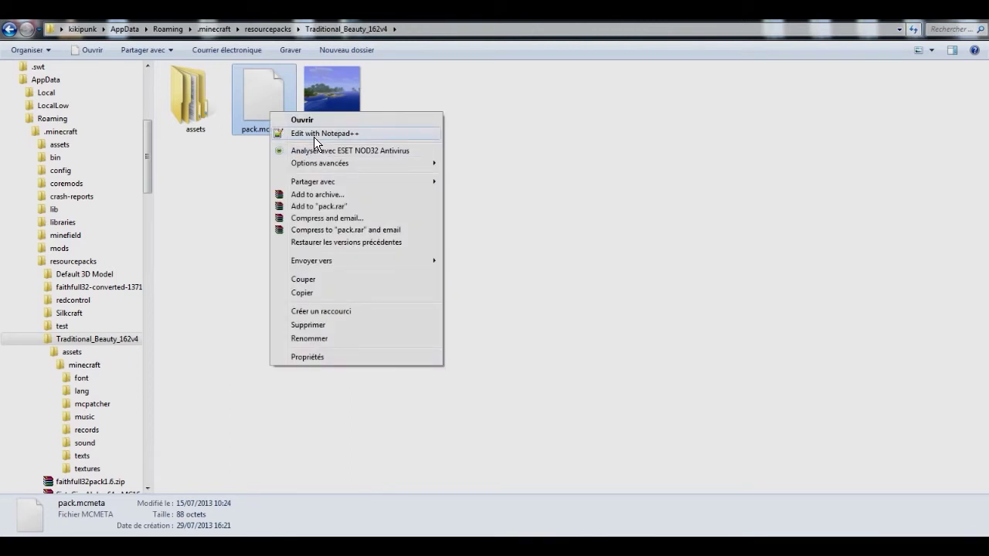
left_click(314, 137)
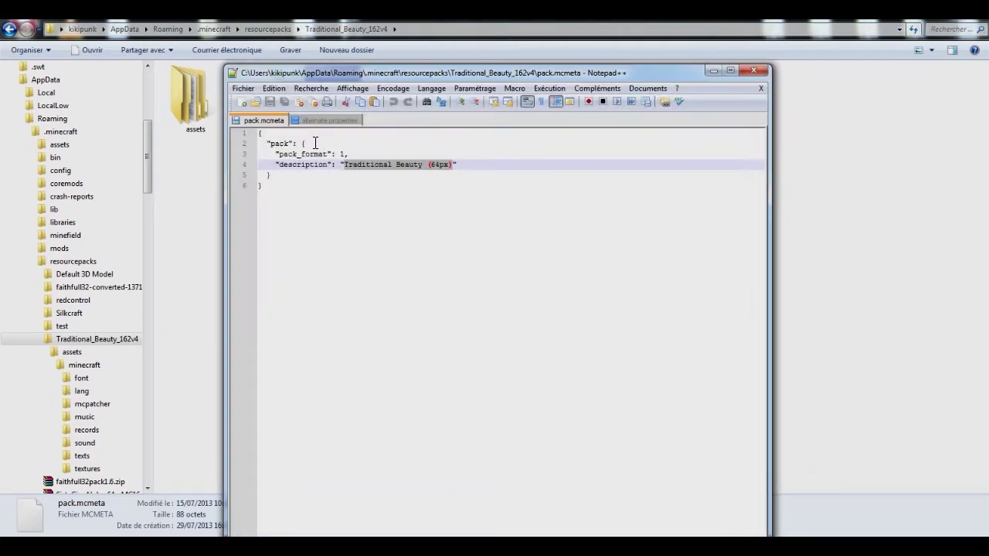
double_click(476, 76)
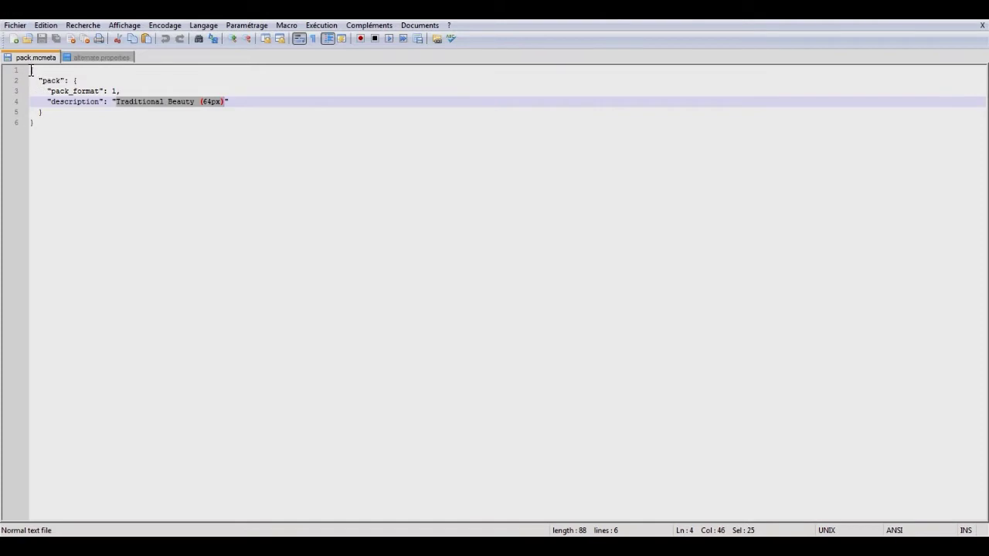
Examine the description text in pack.mcmeta and compare it with the Traditional_Beauty_162v4 entry in Minecraft's resource pack list.
key("ctrl+a")
left_click(177, 119)
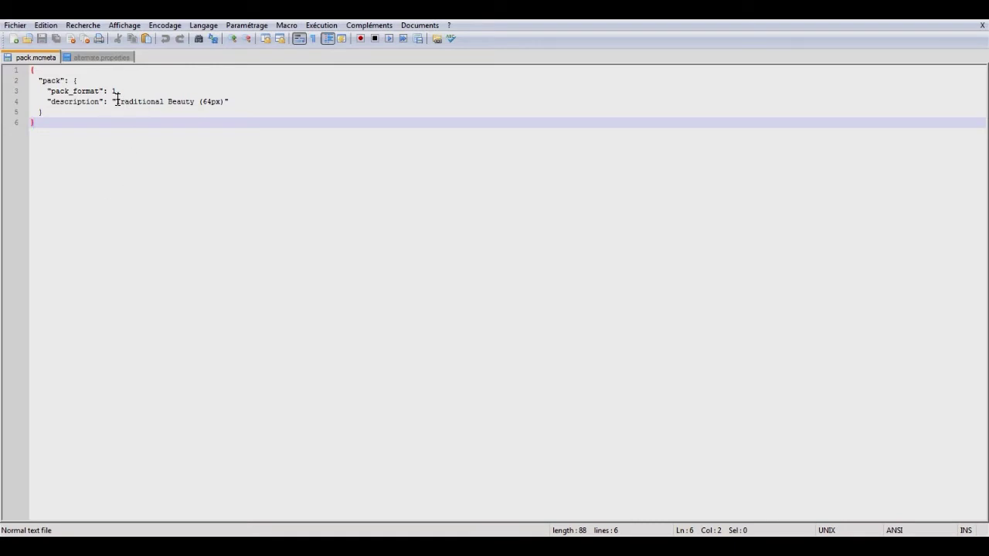
left_click_drag(117, 102, 223, 101)
left_click(210, 101)
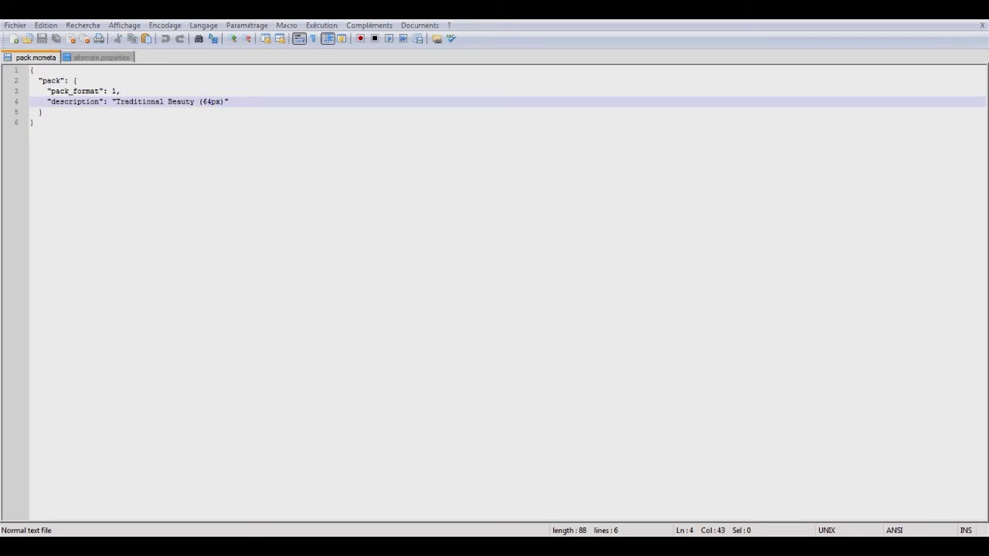
key("alt+Tab")
scroll(393, 389, "down", 5)
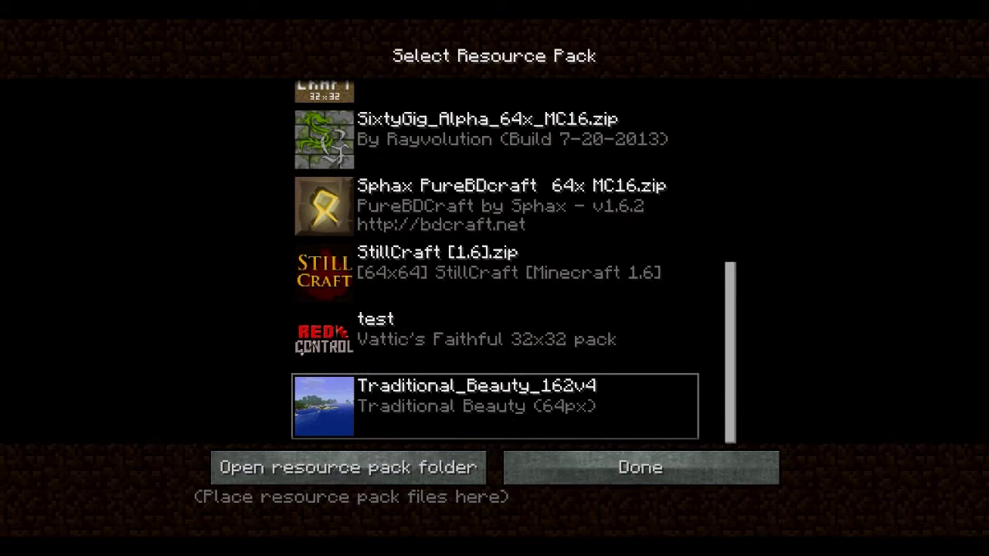
key("alt+Tab")
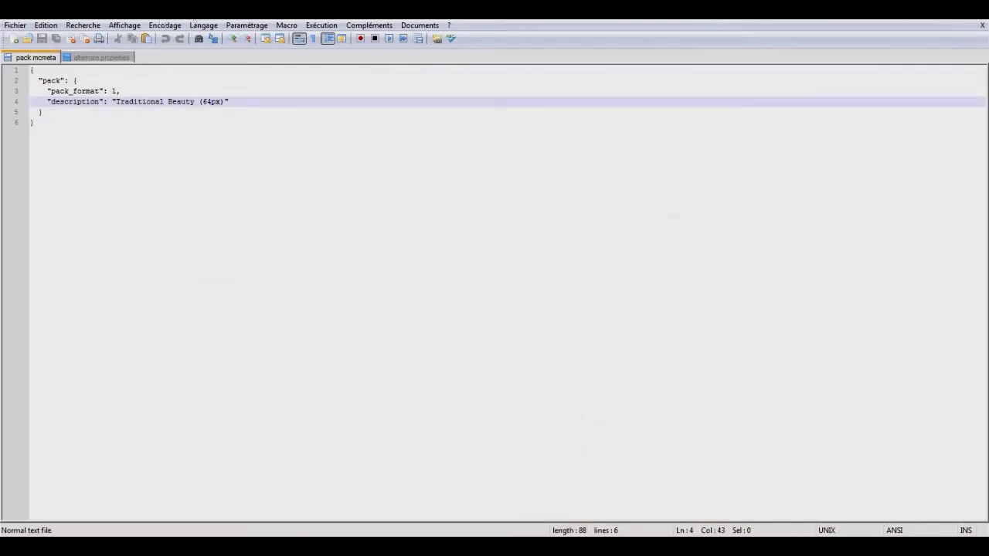
Close Notepad++ and open the minecraft folder inside the pack's assets folder.
left_click(975, 21)
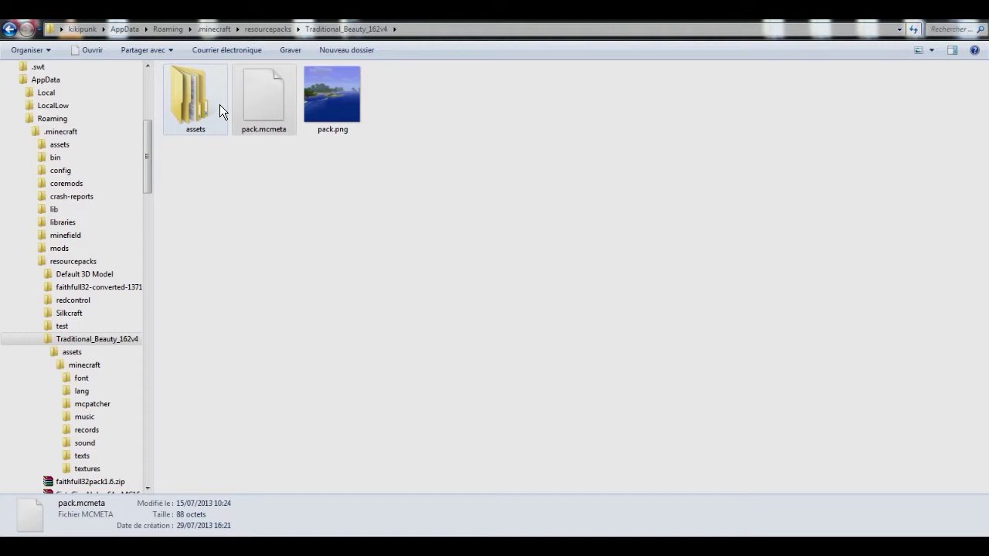
left_click(219, 110)
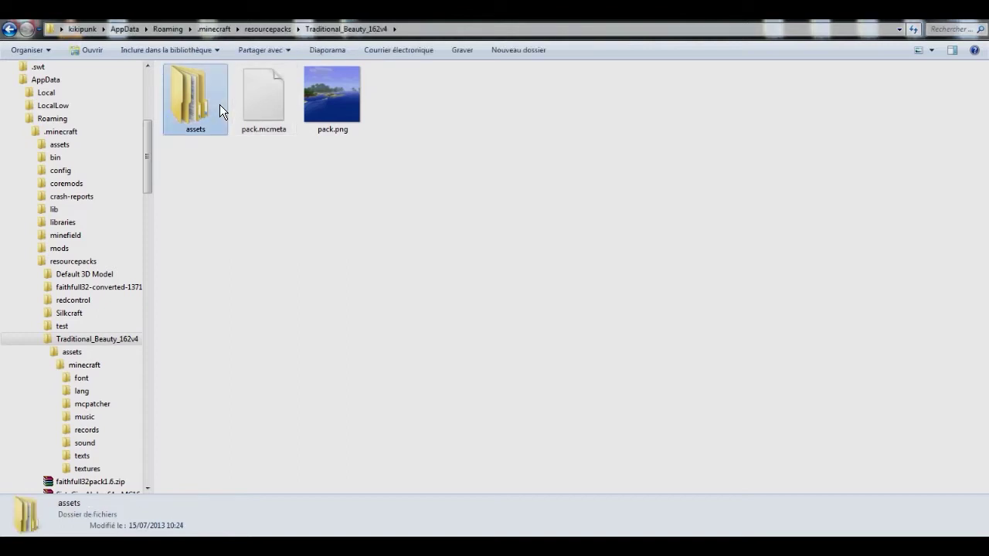
double_click(220, 106)
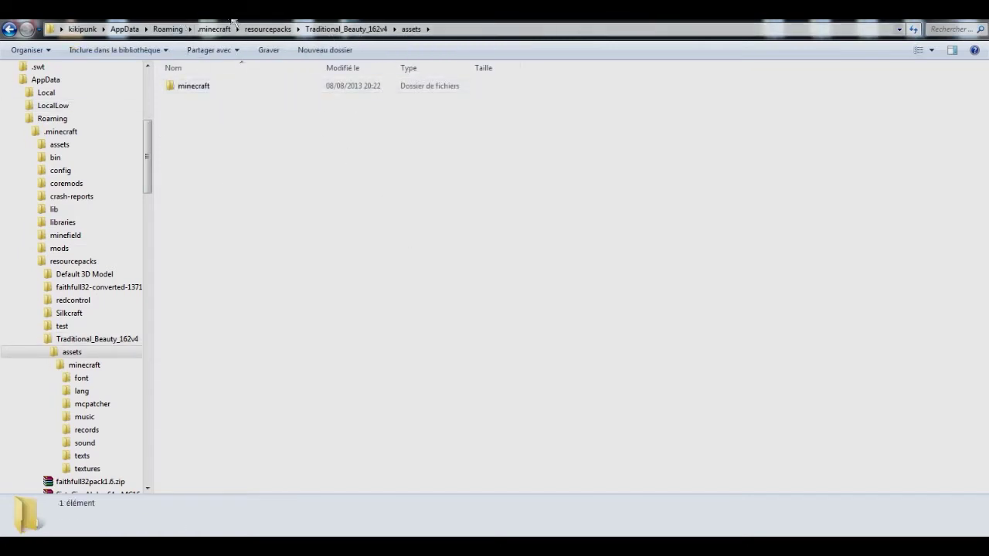
double_click(197, 86)
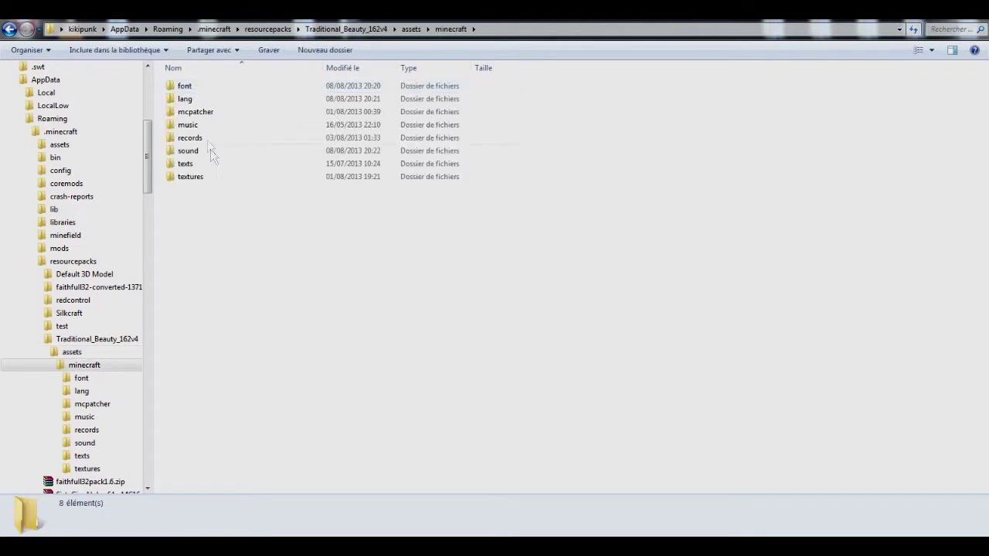
Examine the subfolders of the minecraft folder, selecting them together and the mcpatcher folder on its own.
left_click_drag(507, 221, 229, 77)
left_click(332, 306)
left_click(244, 118)
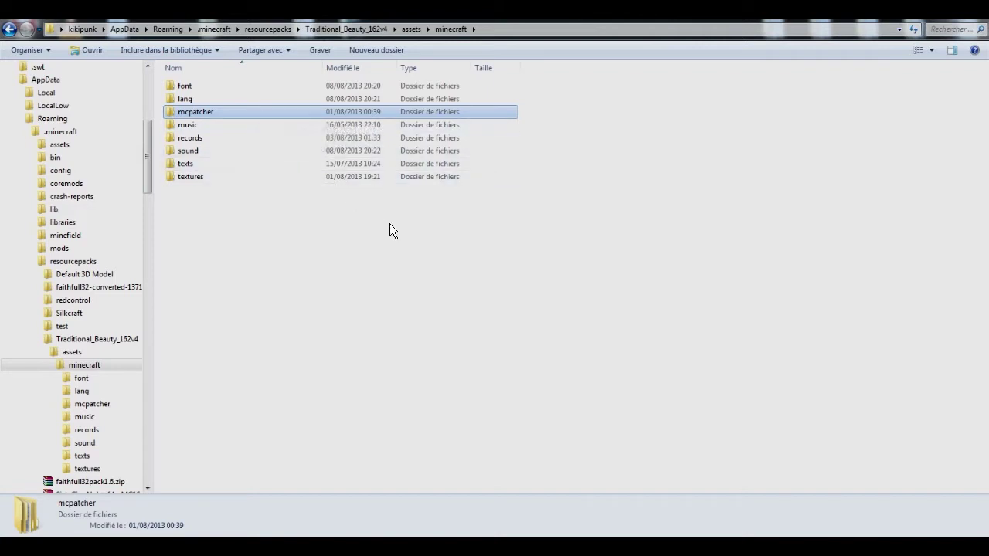
Look inside the font and lang folders in turn, returning to the minecraft folder after each.
left_click(270, 85)
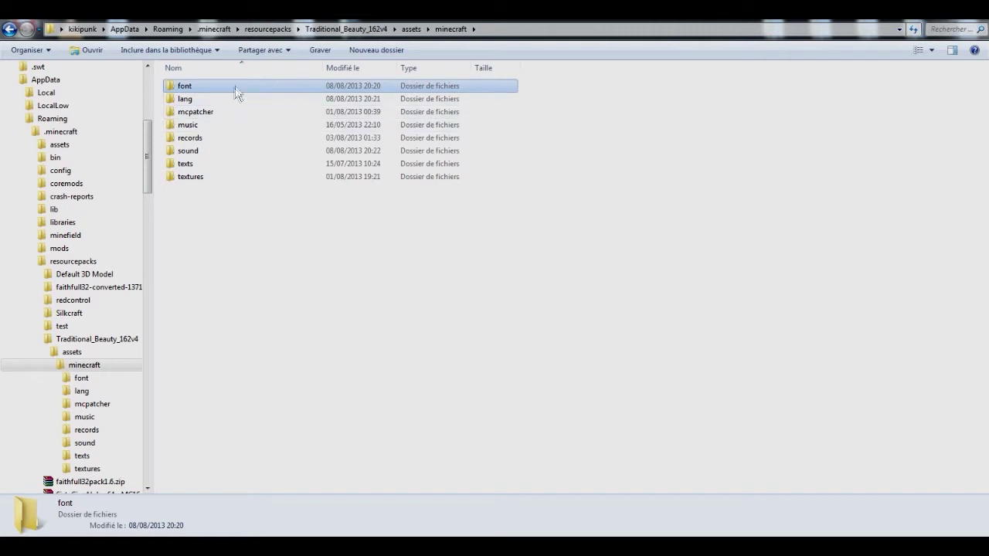
double_click(236, 84)
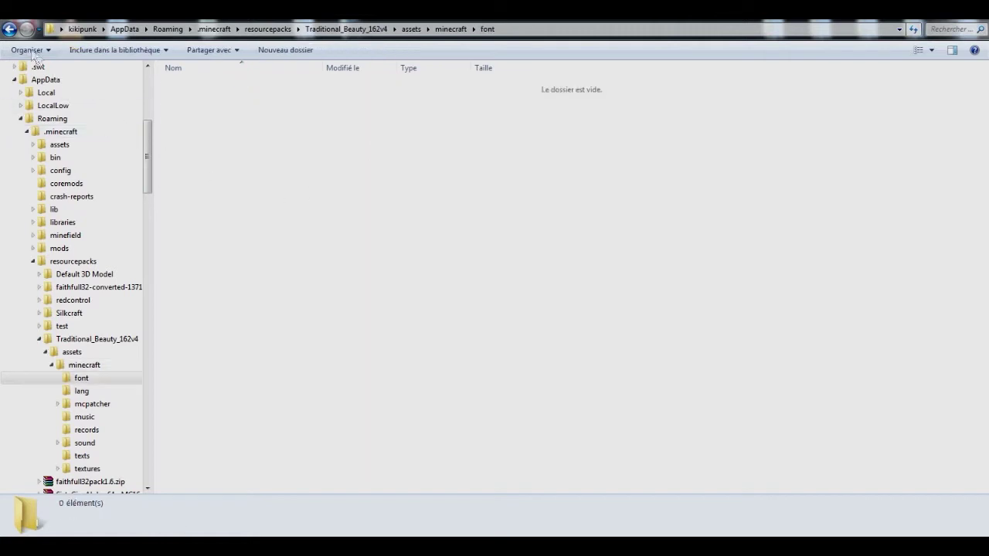
left_click(8, 30)
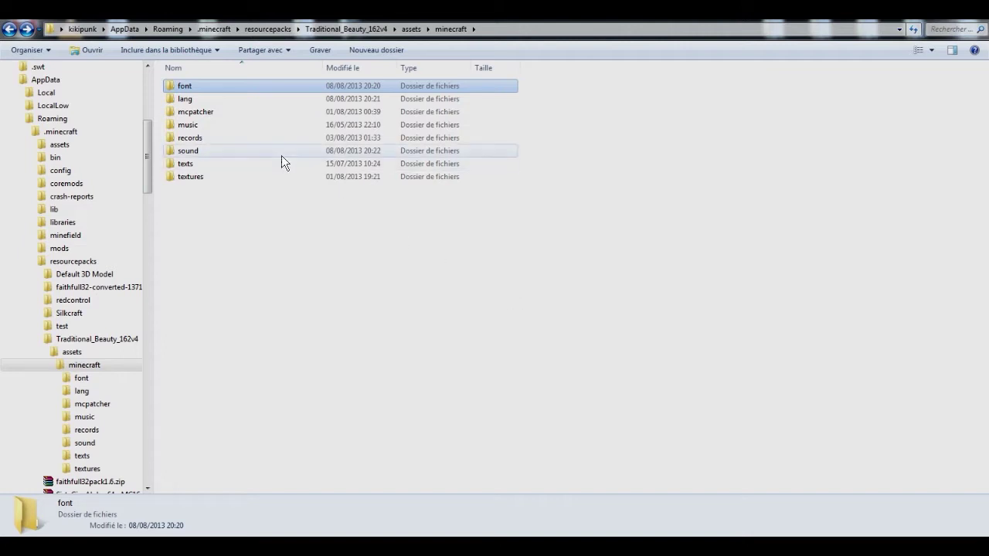
double_click(231, 101)
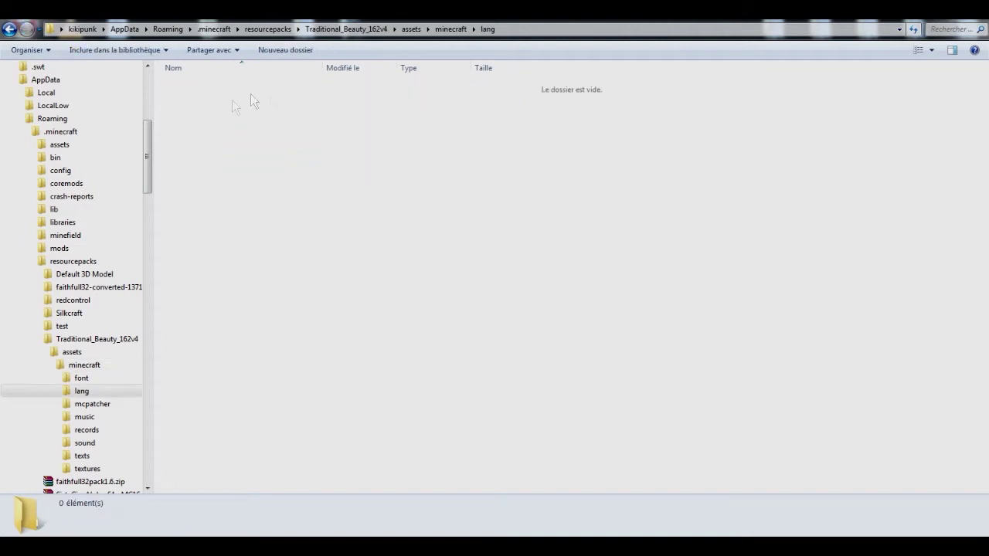
left_click(10, 29)
mouse_move(270, 532)
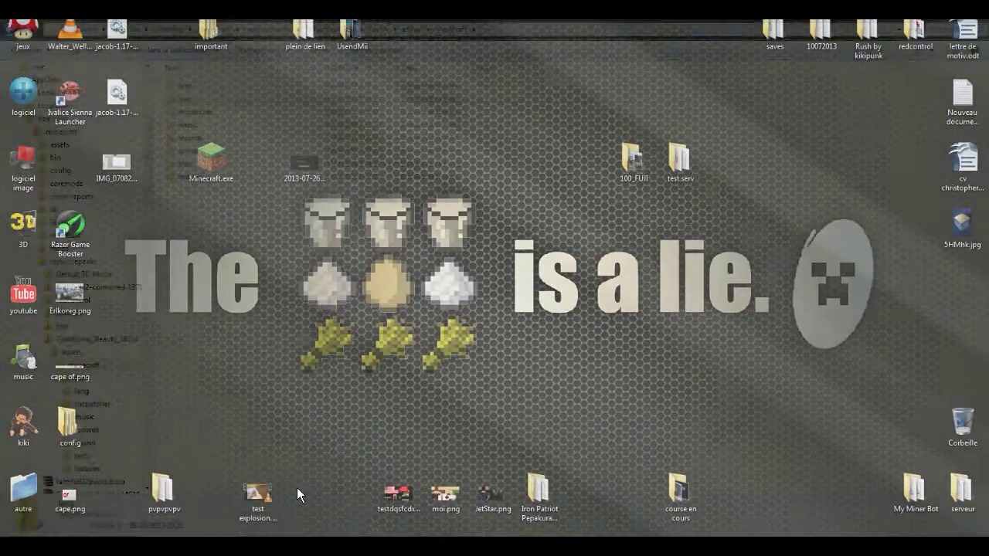
Bring up the separate window on .minecraft\assets\lang and sort its language files by modification date.
left_click(297, 488)
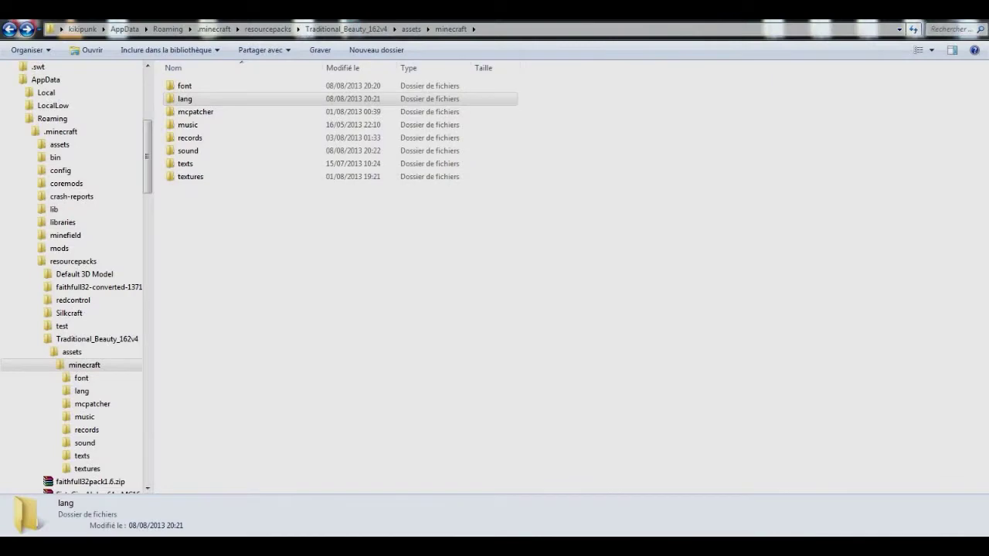
left_click_drag(923, 106, 366, 82)
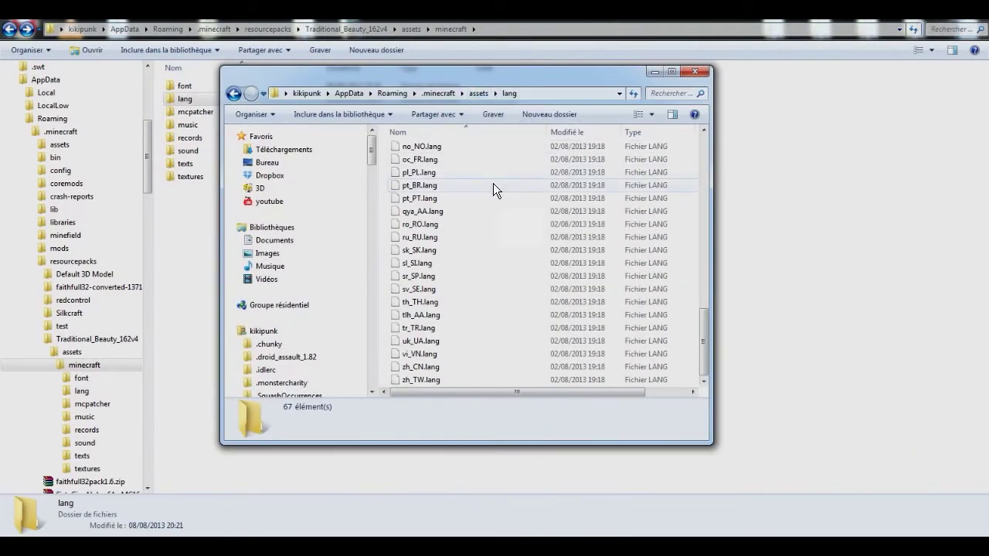
left_click(561, 133)
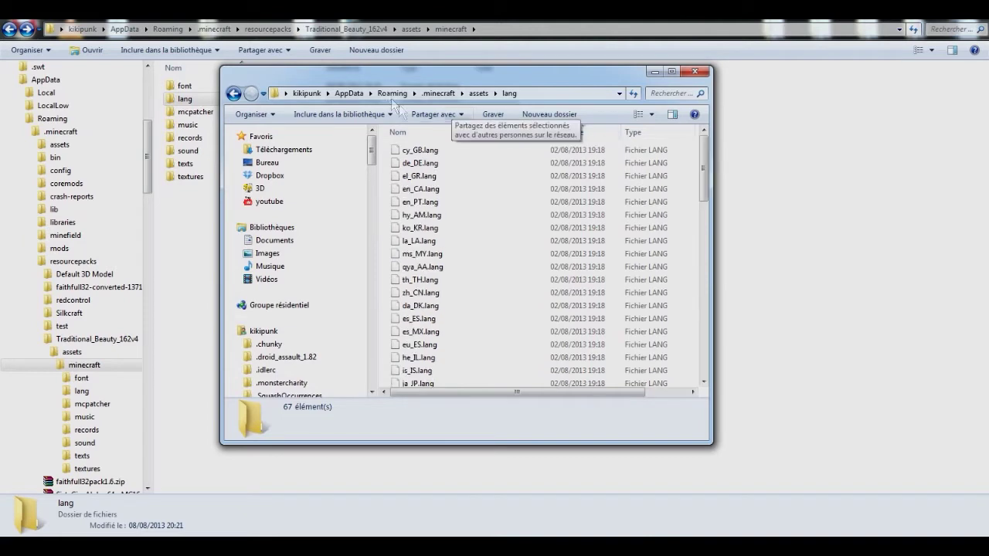
Look inside the music and lang folders of .minecraft\assets and close that separate window.
left_click(438, 93)
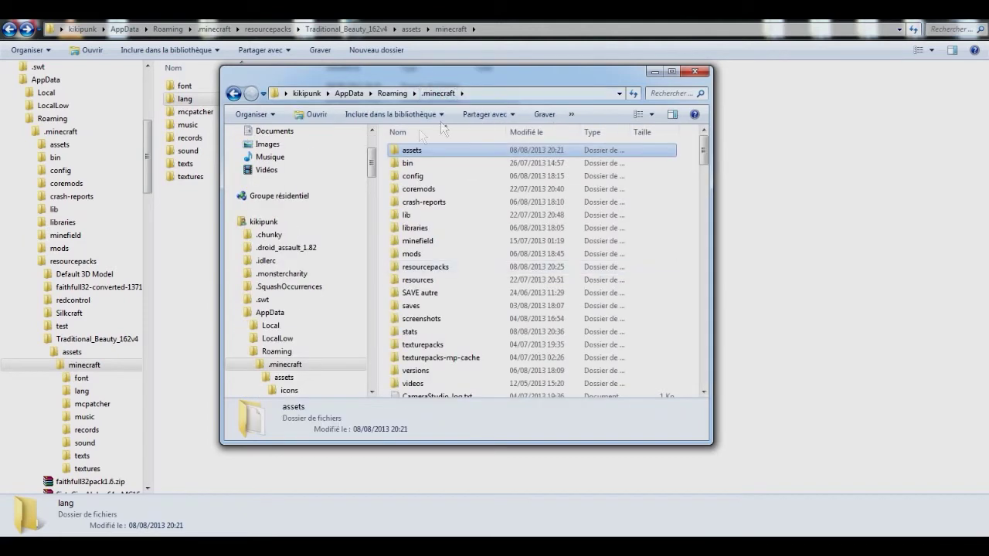
double_click(469, 151)
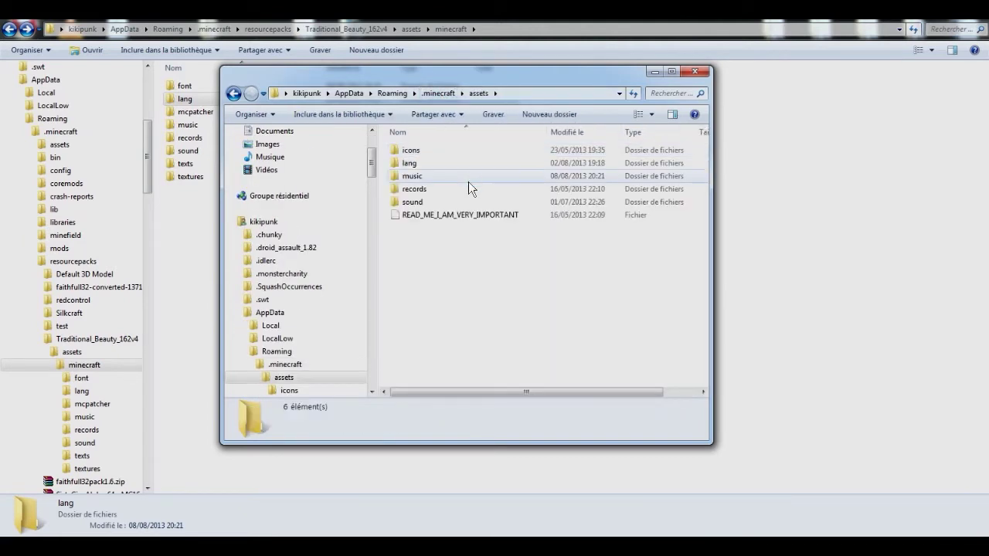
double_click(468, 172)
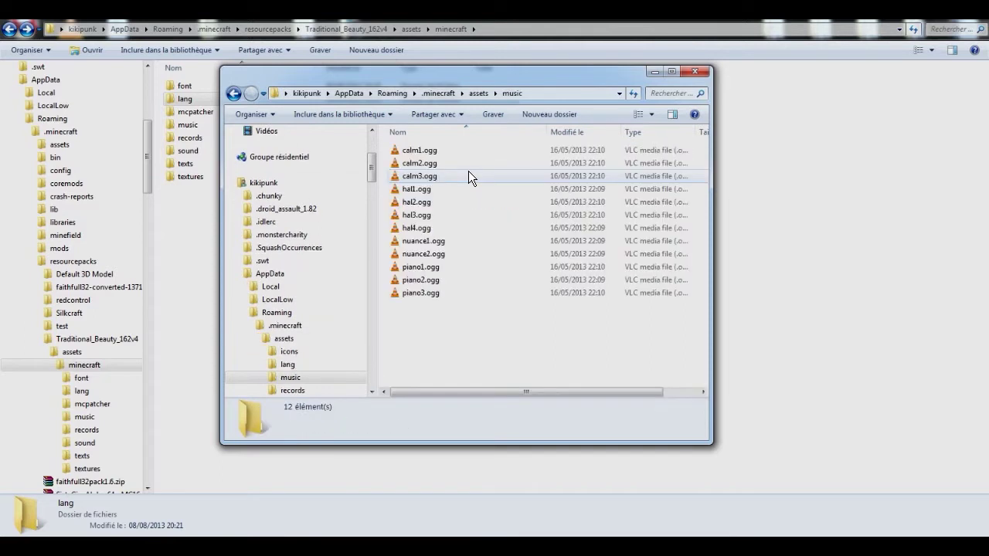
left_click(233, 93)
double_click(410, 165)
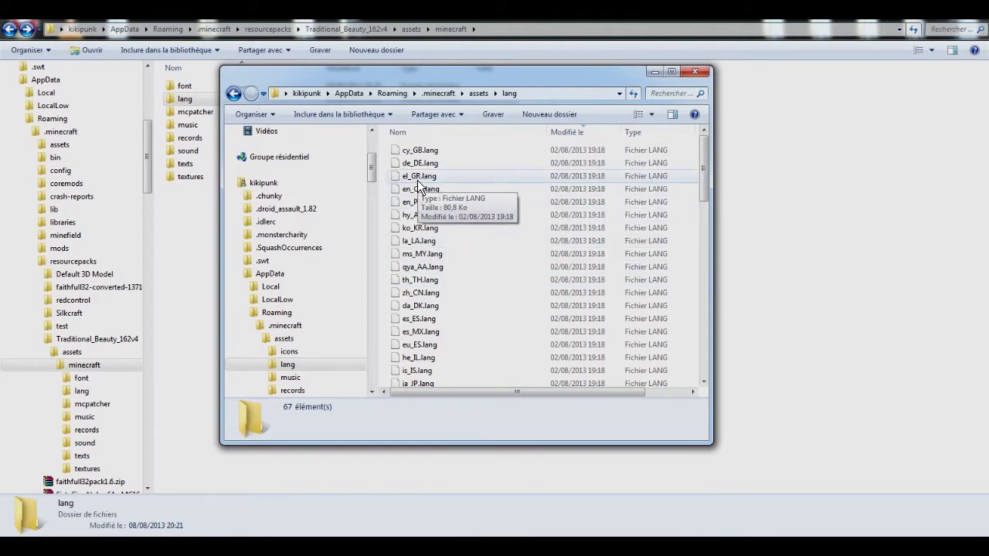
left_click(698, 72)
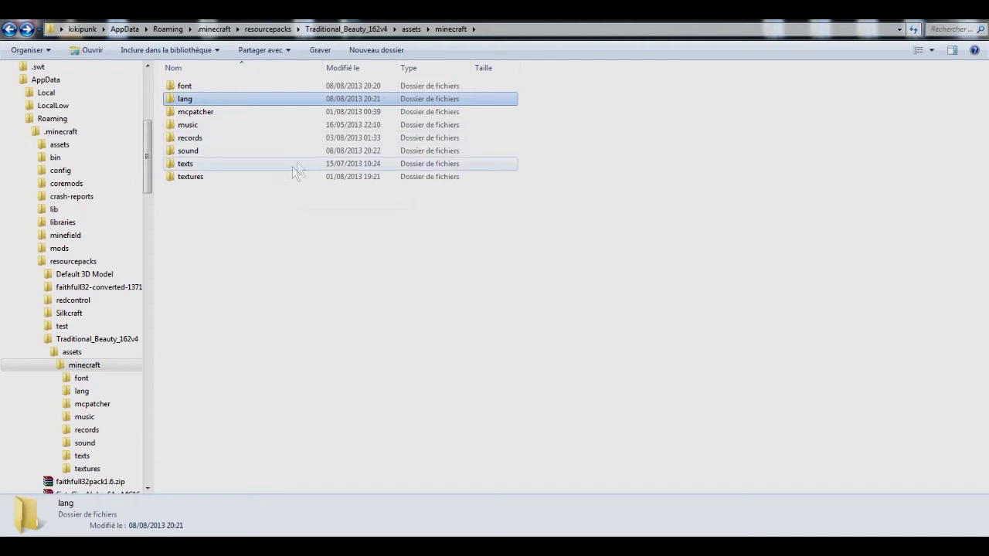
Open the pack's texts folder and examine end.txt and splashes.txt, selecting each in turn.
double_click(254, 163)
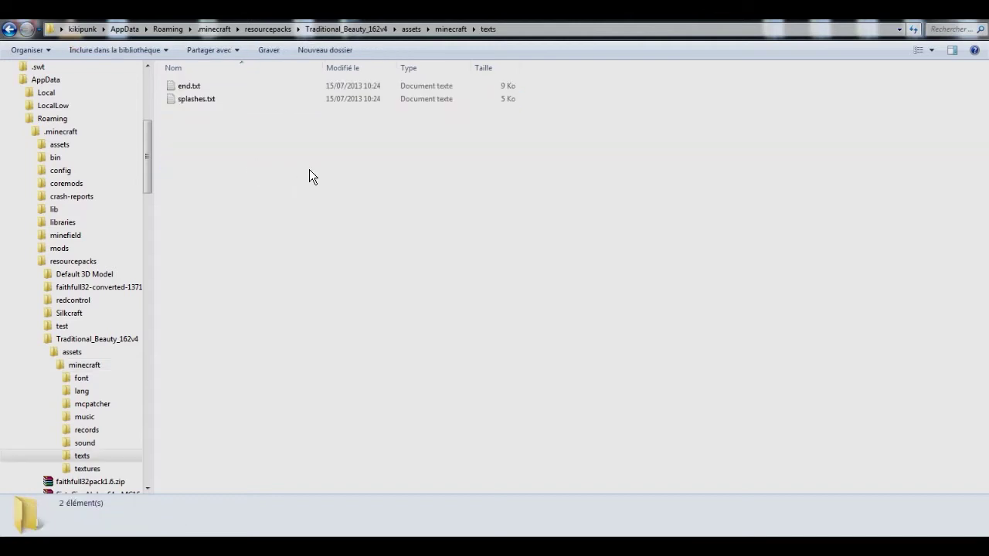
left_click_drag(280, 148, 275, 169)
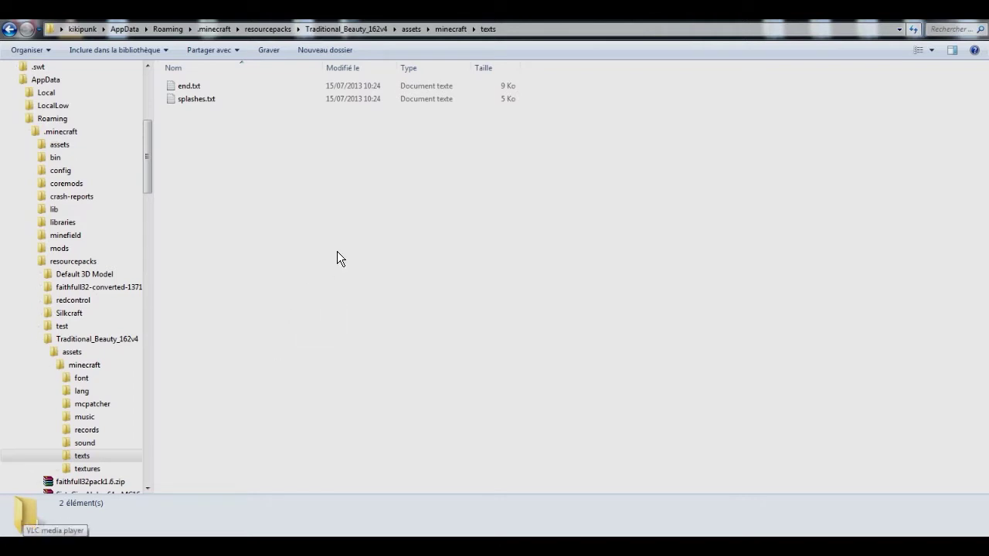
left_click(224, 87)
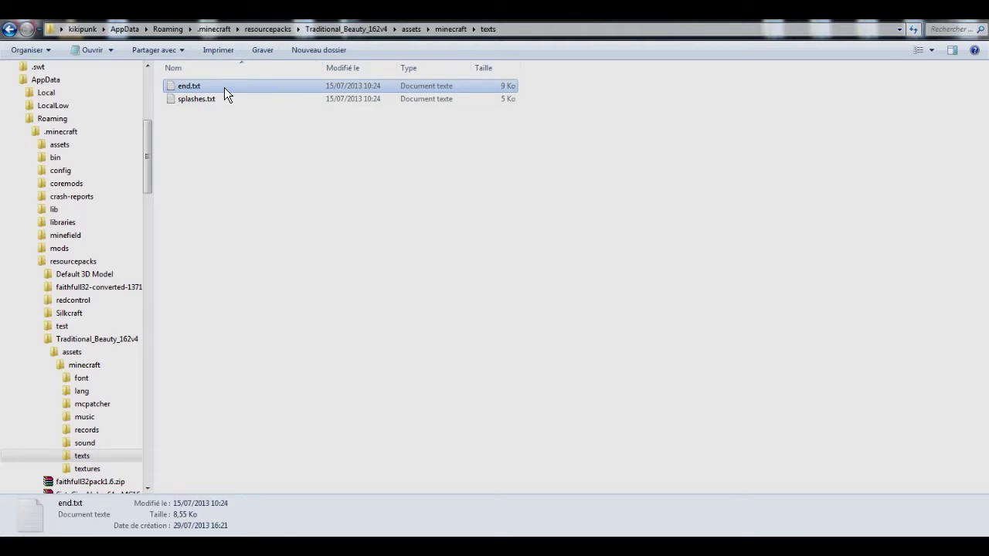
left_click(221, 99)
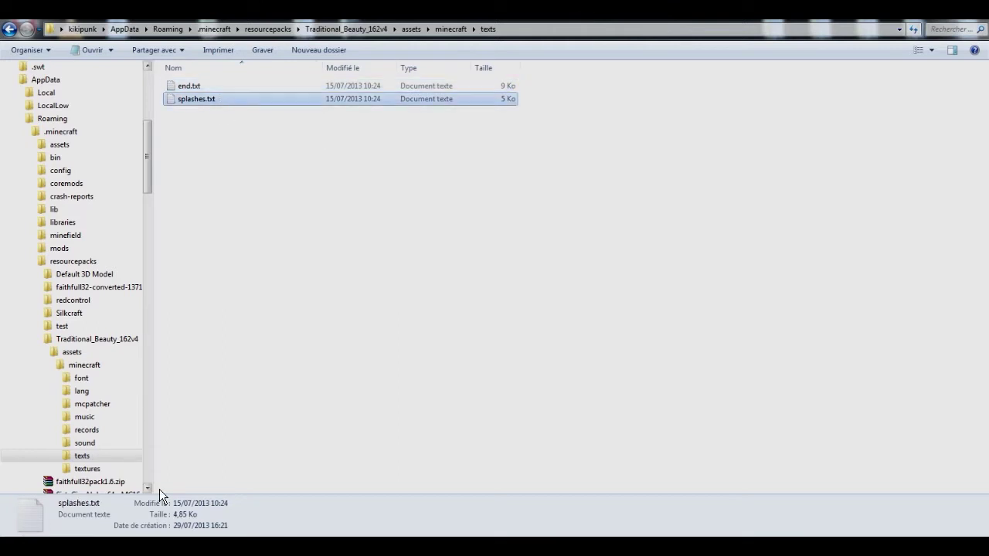
Switch to Minecraft, leave the resource pack and options screens to view the title screen's splash text, and return to the texts folder.
left_click(205, 472)
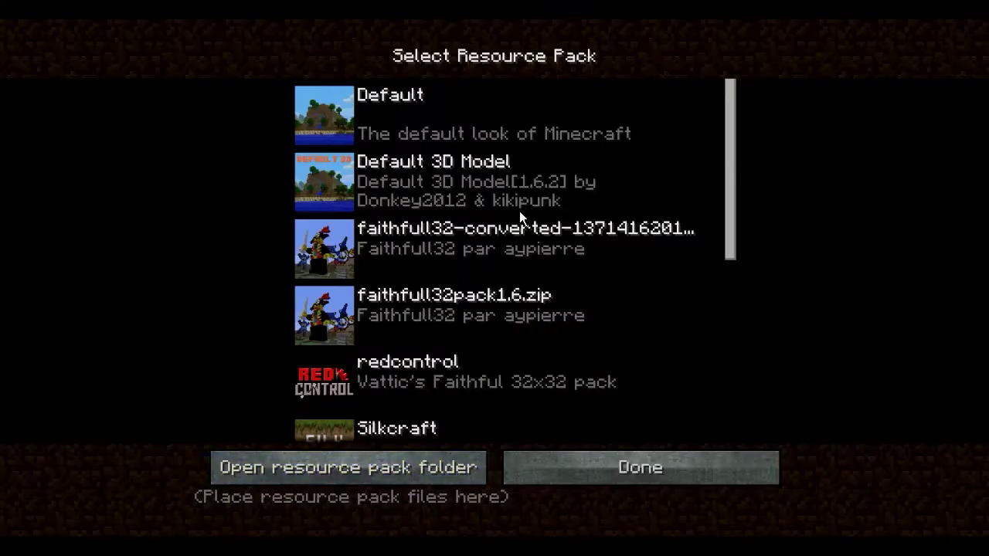
left_click(634, 466)
left_click(600, 418)
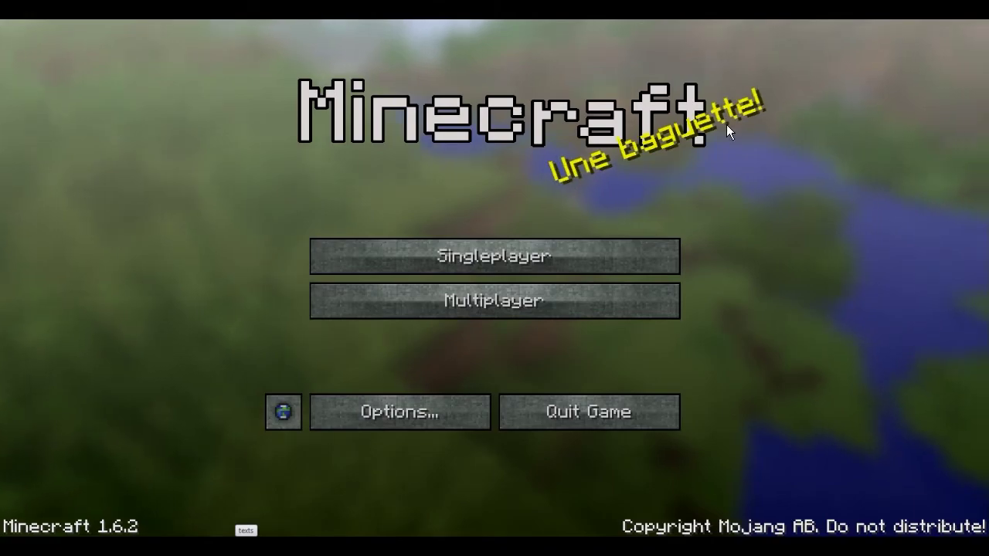
left_click(933, 21)
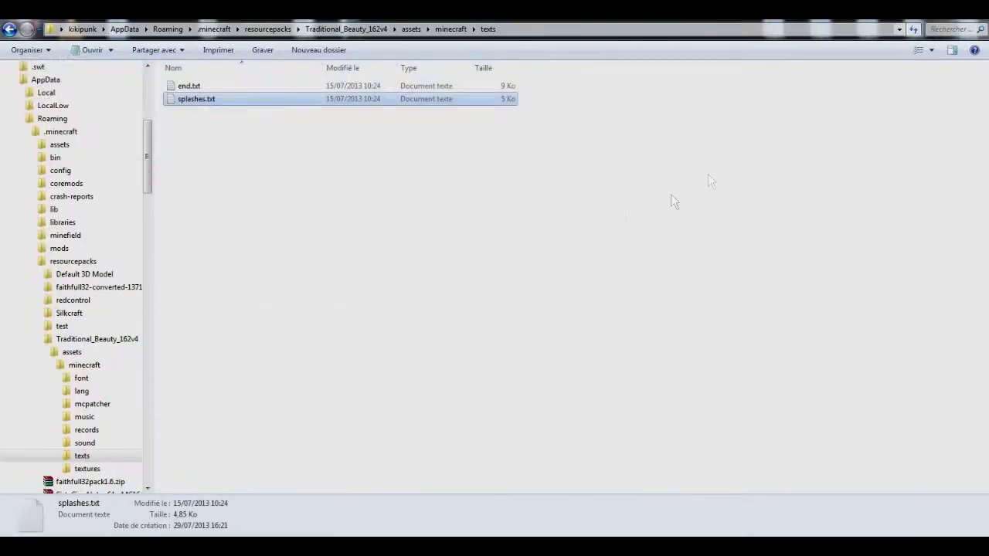
left_click(461, 265)
Return to the pack's minecraft folder and examine the .ogg tracks in its music folder.
left_click(458, 35)
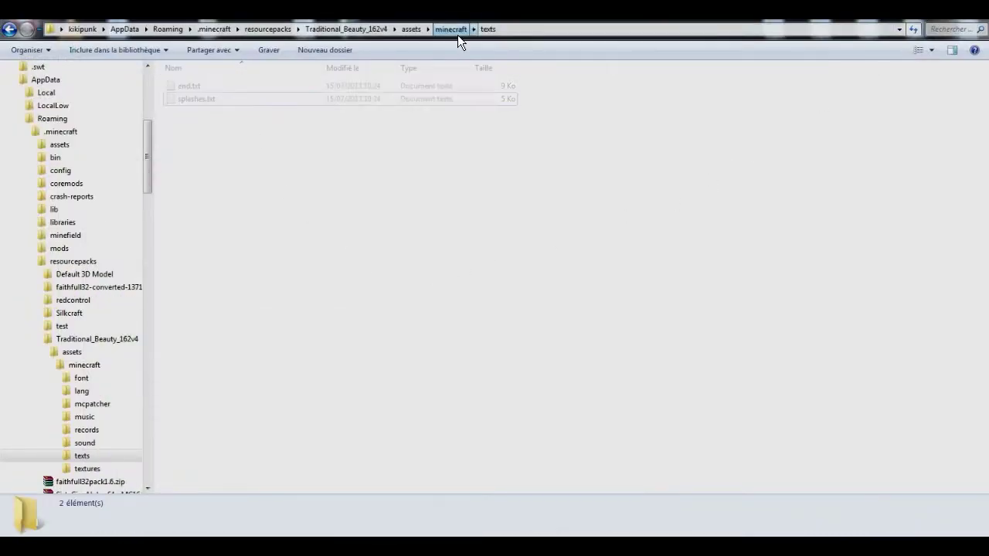
left_click(396, 207)
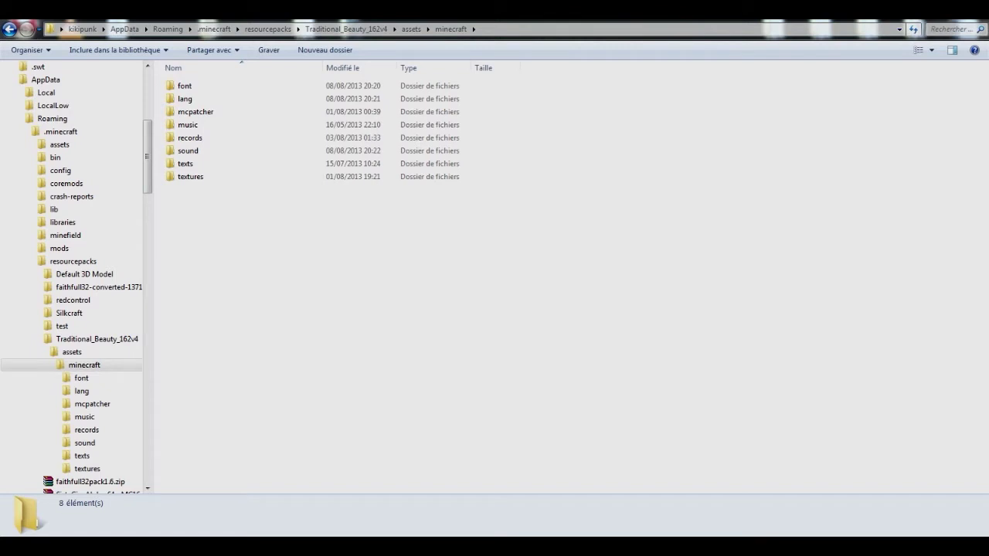
left_click(219, 128)
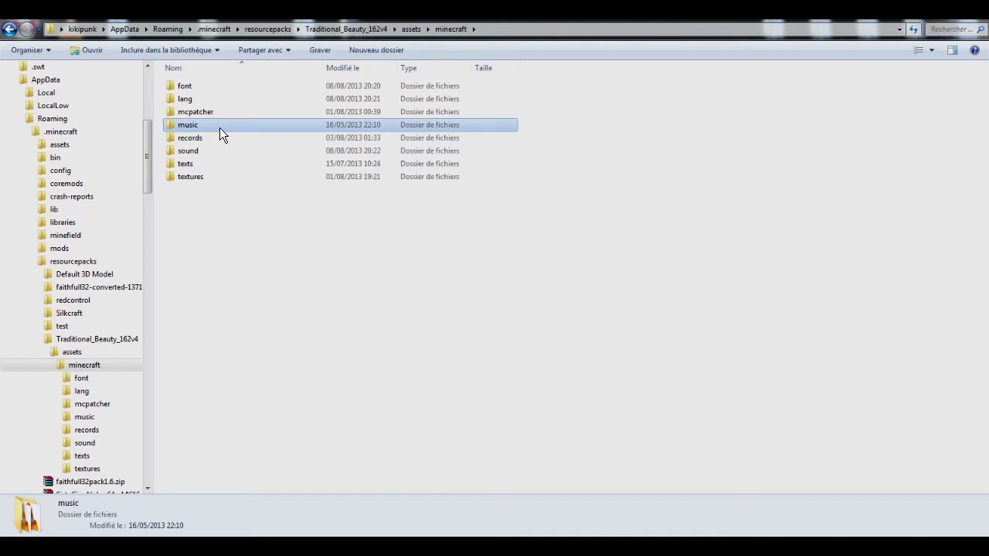
double_click(219, 127)
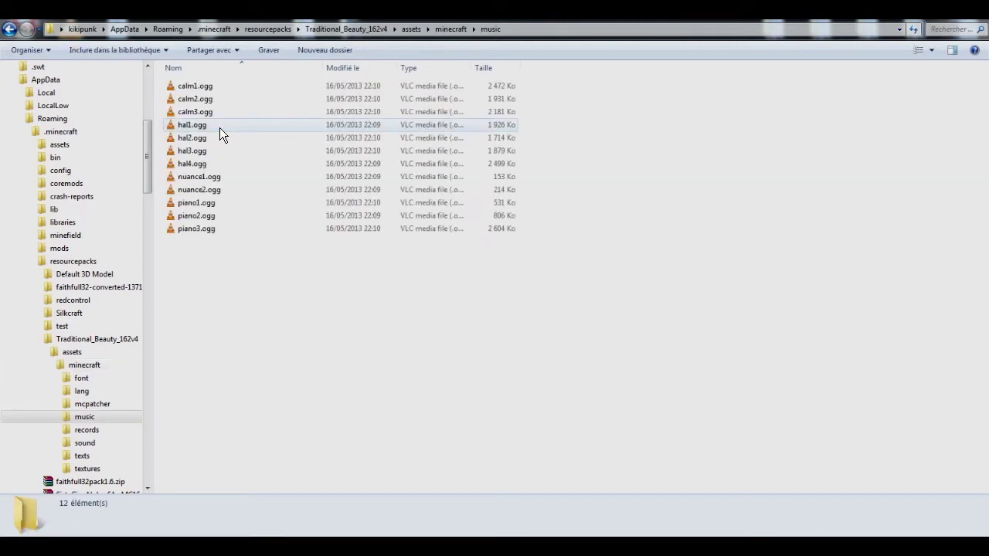
left_click_drag(300, 247, 302, 304)
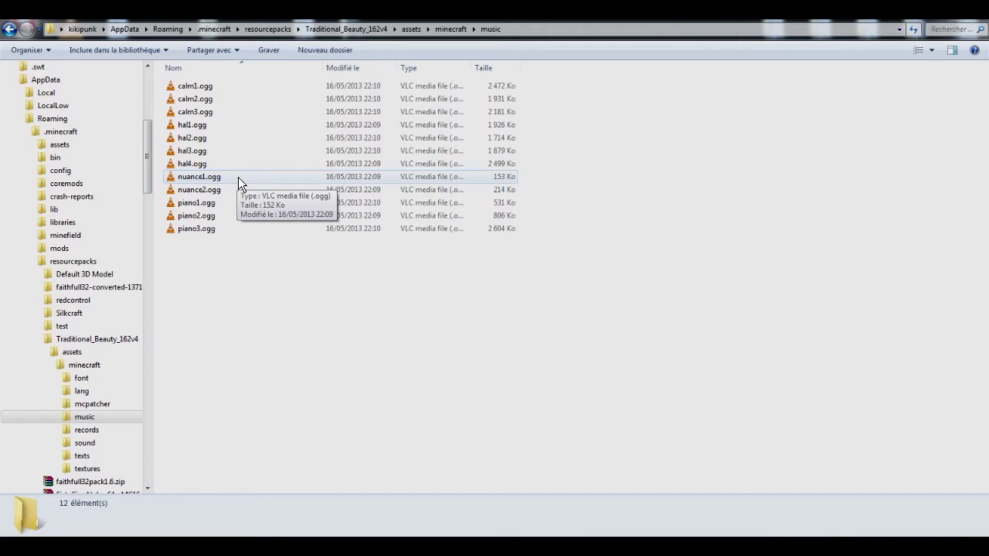
Go back to the minecraft folder, examine the disc tracks in the records folder, and dismiss the antivirus notification.
left_click(451, 29)
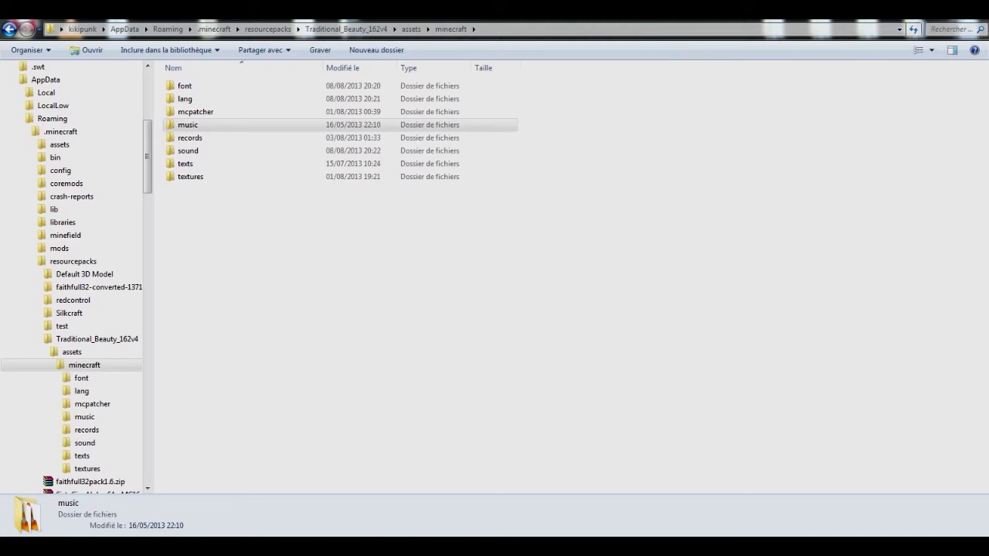
double_click(275, 138)
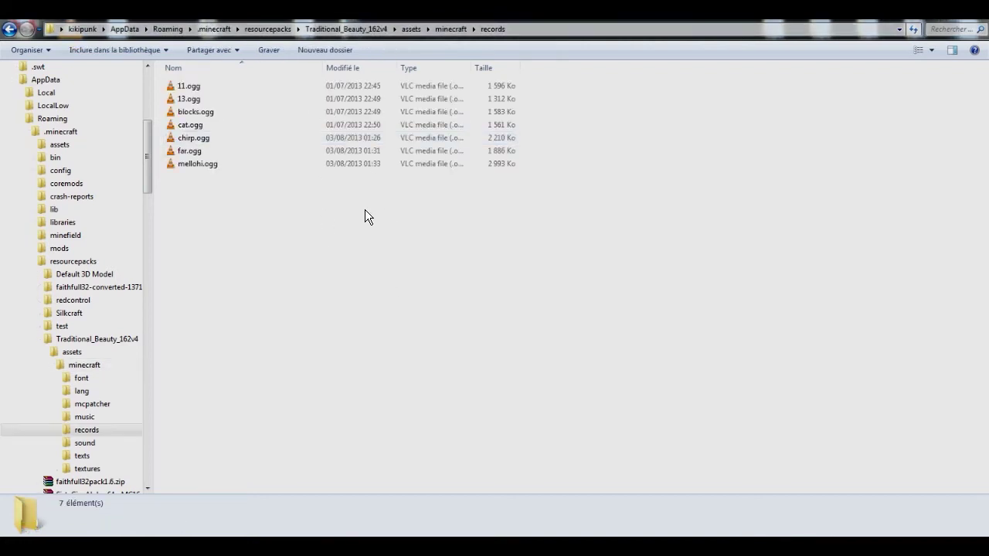
left_click_drag(364, 209, 247, 205)
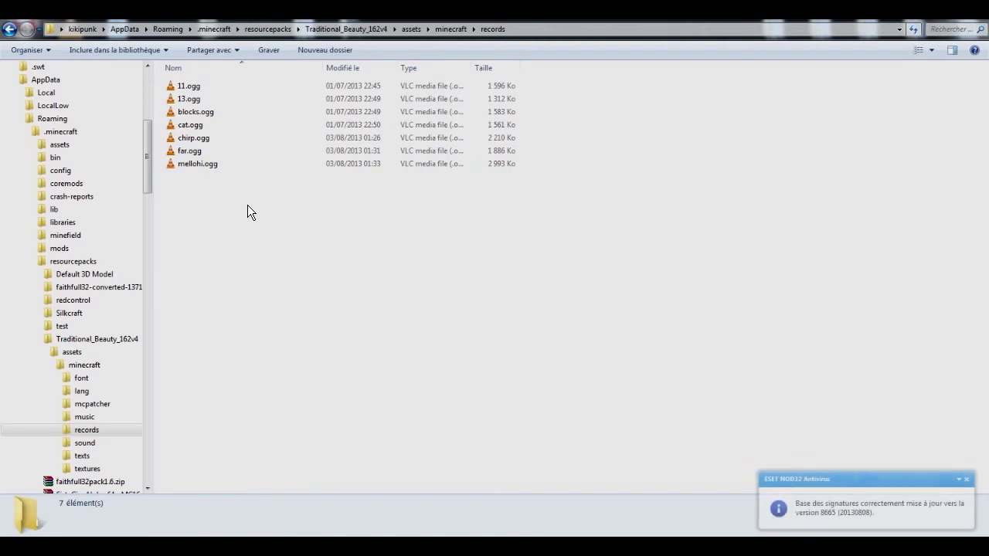
left_click(967, 480)
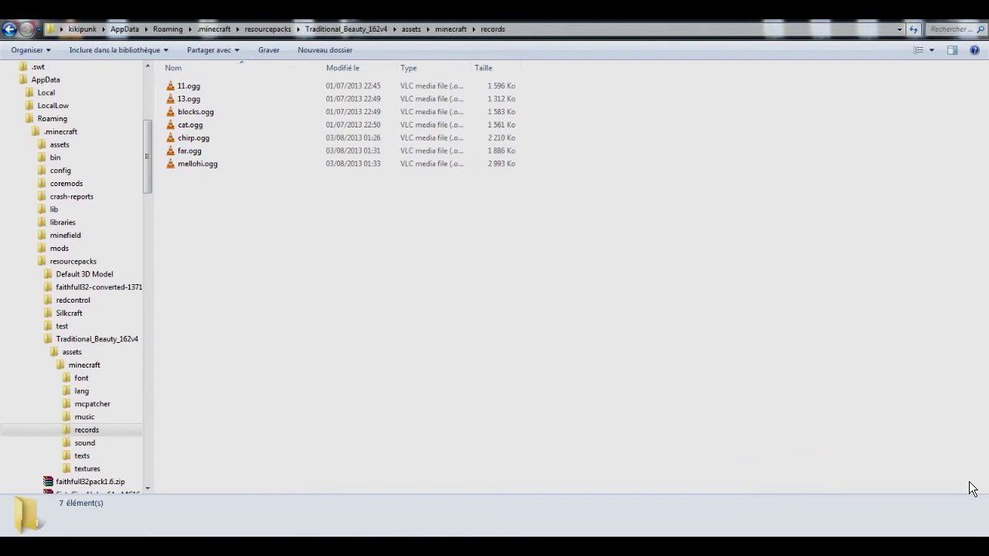
Play mellohi.ogg in VLC with the window maximized and the volume lowered, and return to the records folder.
double_click(294, 162)
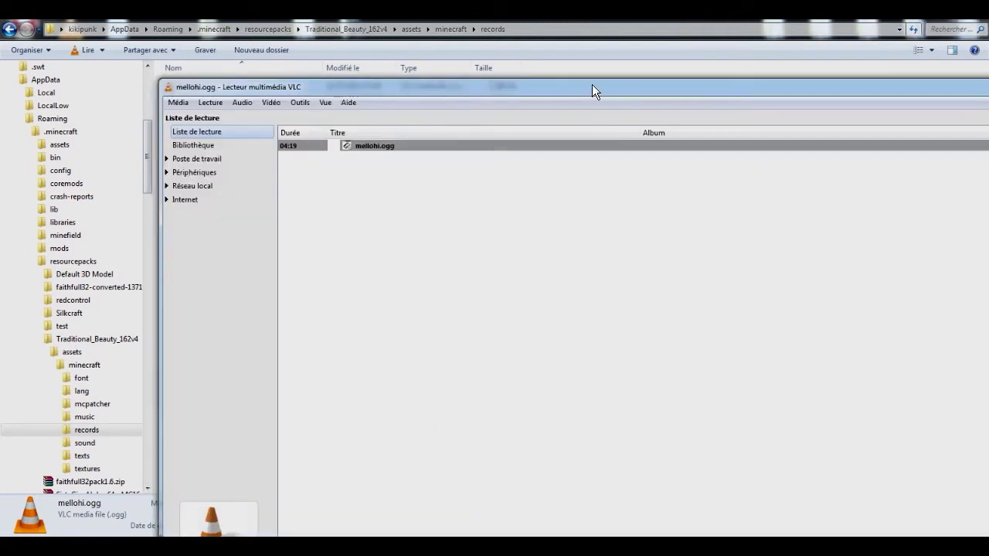
left_click_drag(592, 86, 317, 84)
double_click(317, 83)
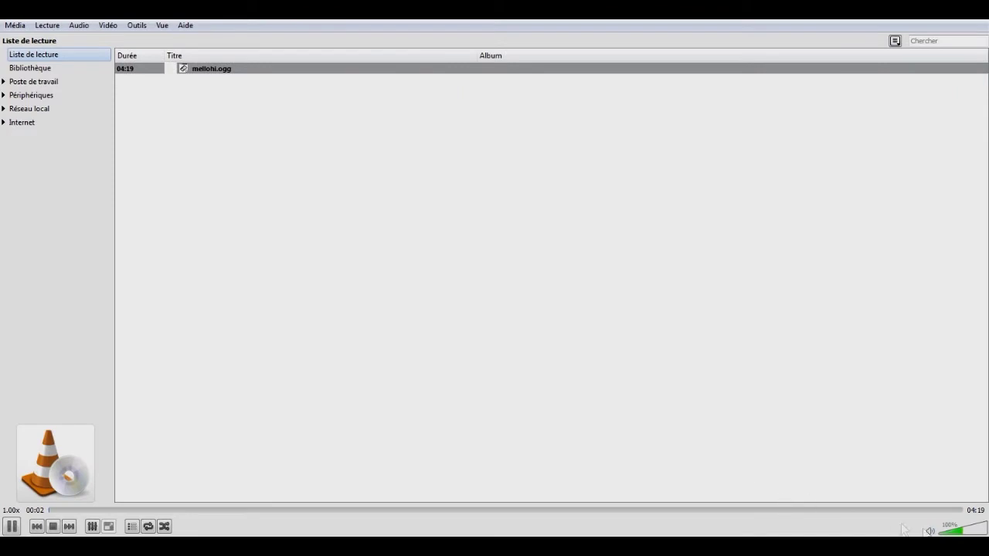
left_click(953, 534)
left_click(954, 533)
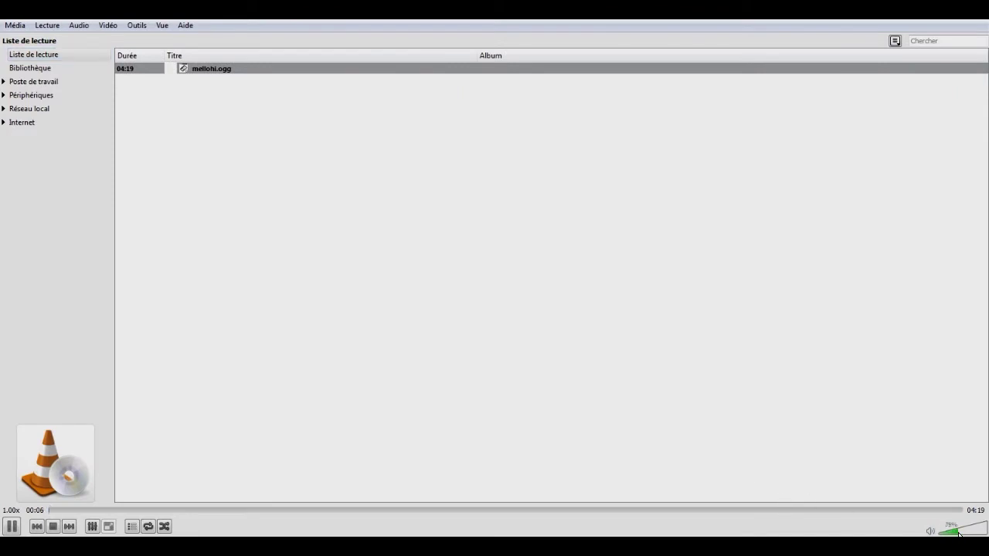
left_click(953, 534)
left_click(950, 533)
scroll(949, 534, "down", 1)
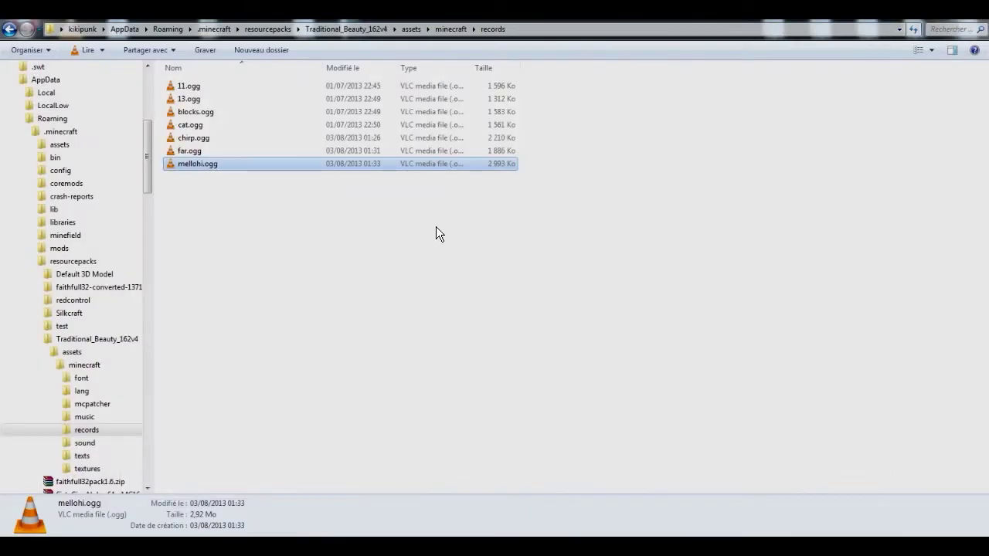
left_click(386, 242)
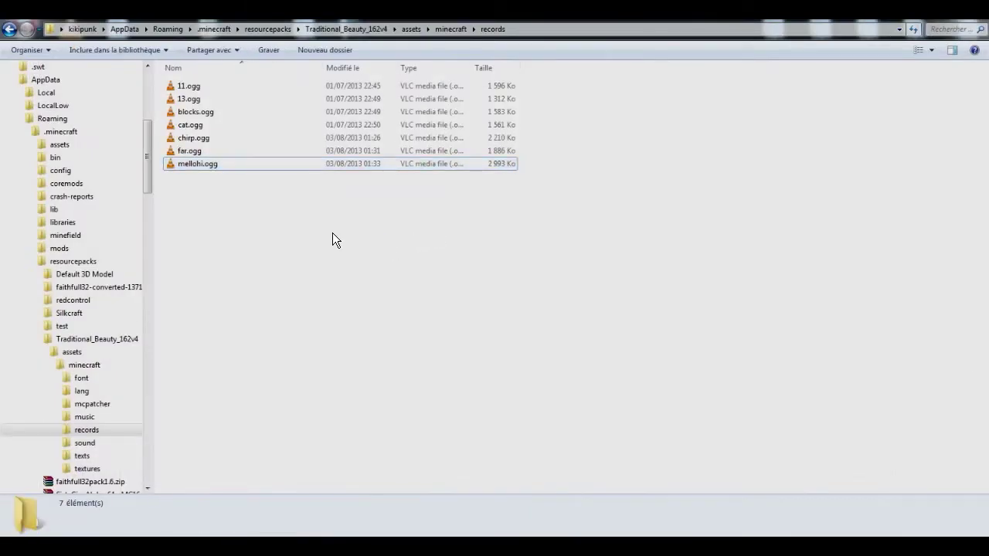
left_click_drag(302, 205, 249, 168)
left_click(250, 207)
Return to the minecraft folder and examine the sound folder's category subfolders.
left_click(450, 29)
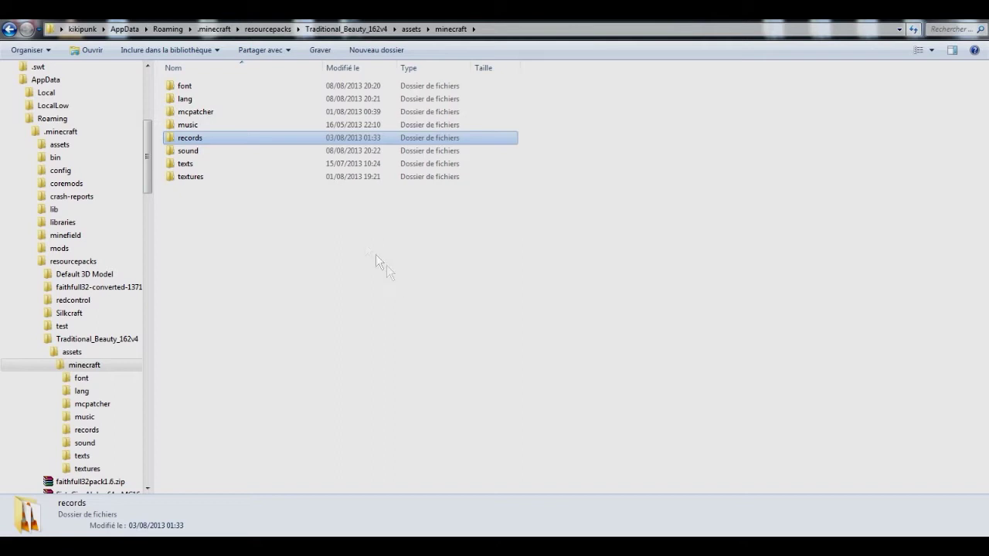
double_click(320, 151)
left_click_drag(337, 391, 514, 342)
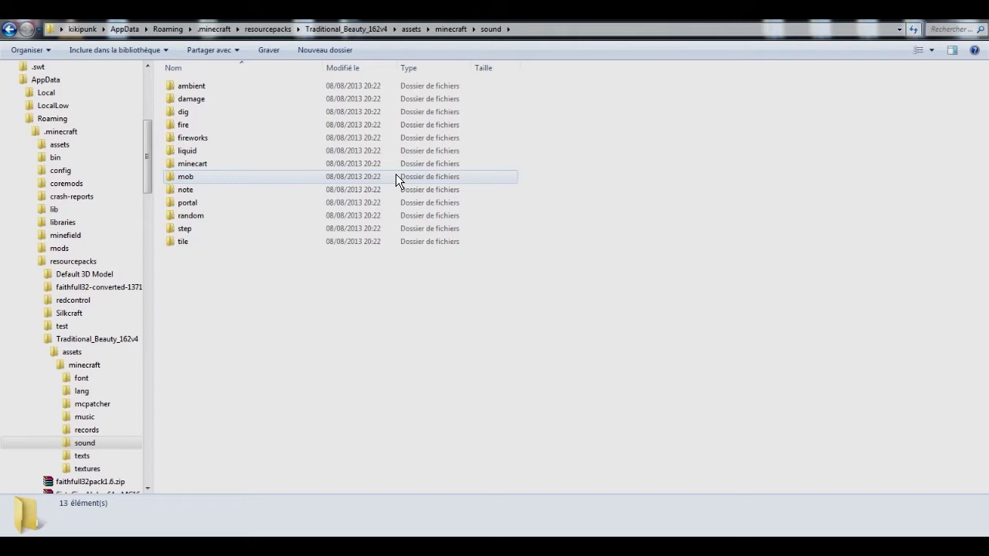
Open the random subfolder of the sound folder and look through its sound effect files.
left_click(275, 218)
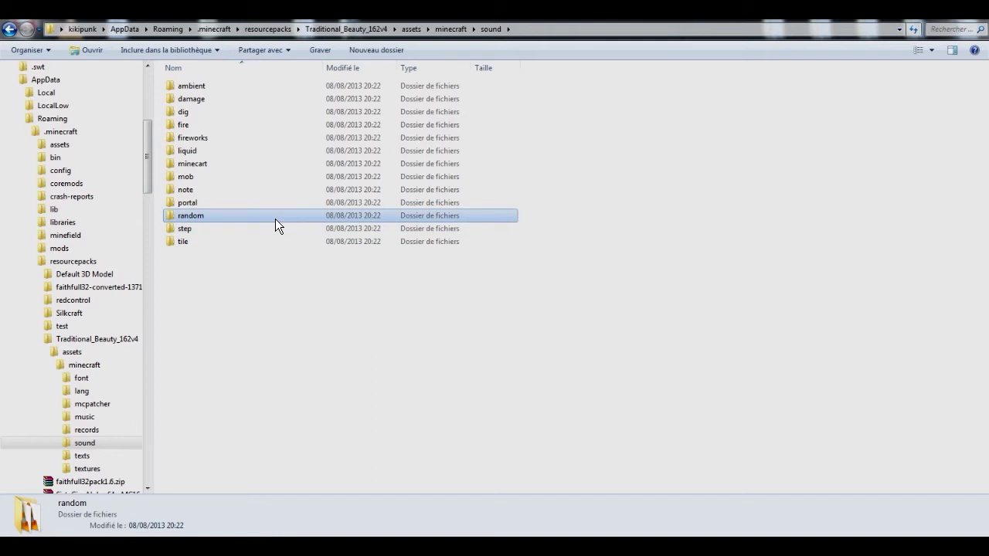
double_click(275, 218)
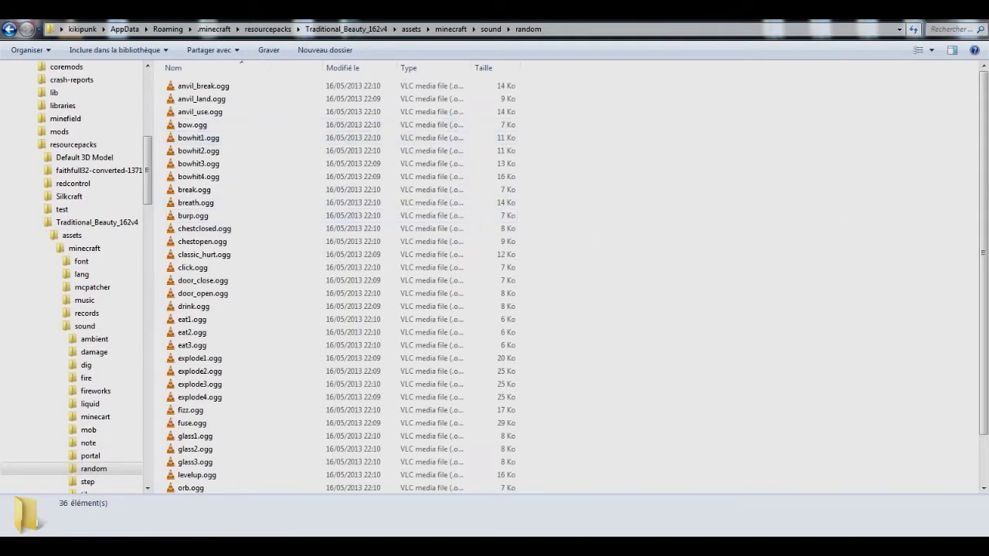
scroll(981, 235, "down", 2)
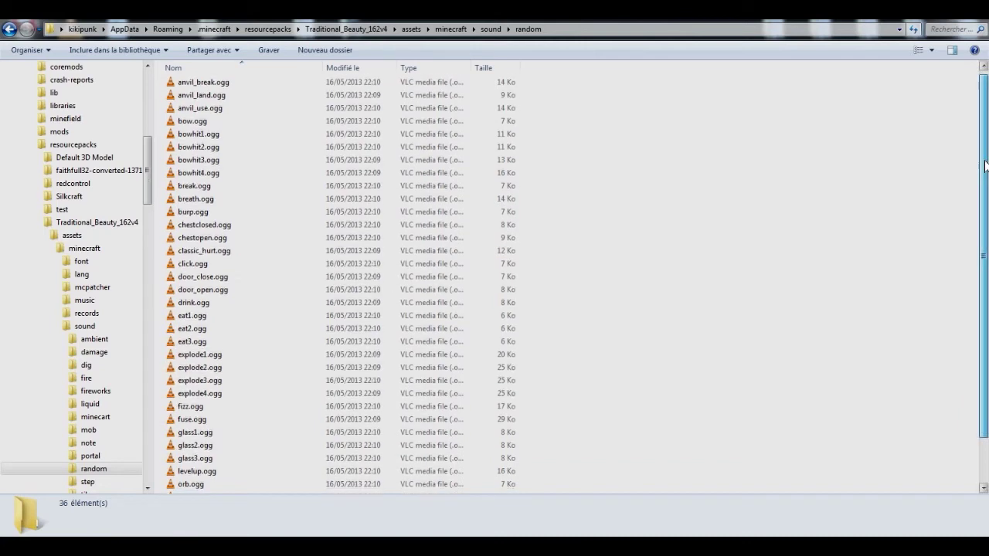
scroll(981, 235, "up", 2)
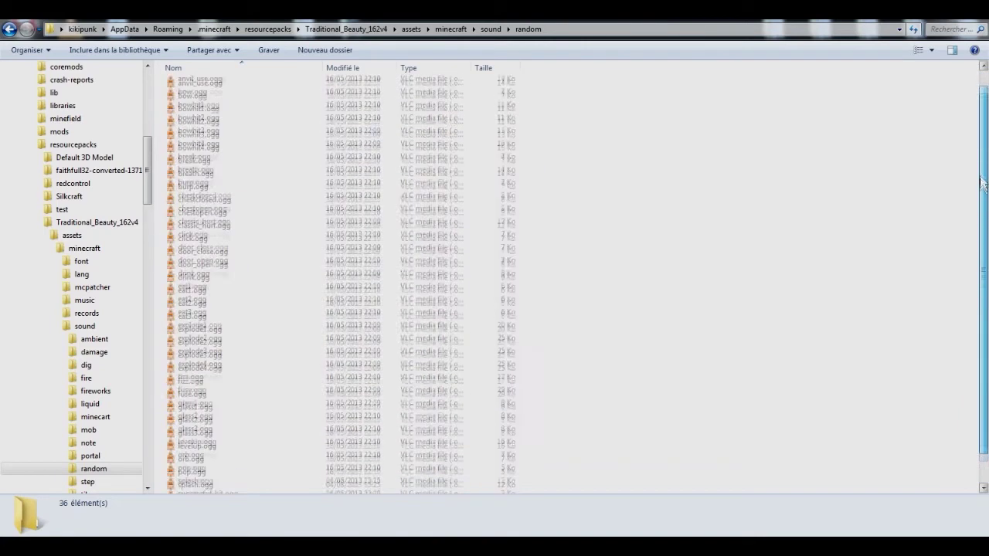
Return to the sound folder, open the fireworks subfolder, and examine its blast, largeBlast, launch and twinkle sound files.
left_click(10, 30)
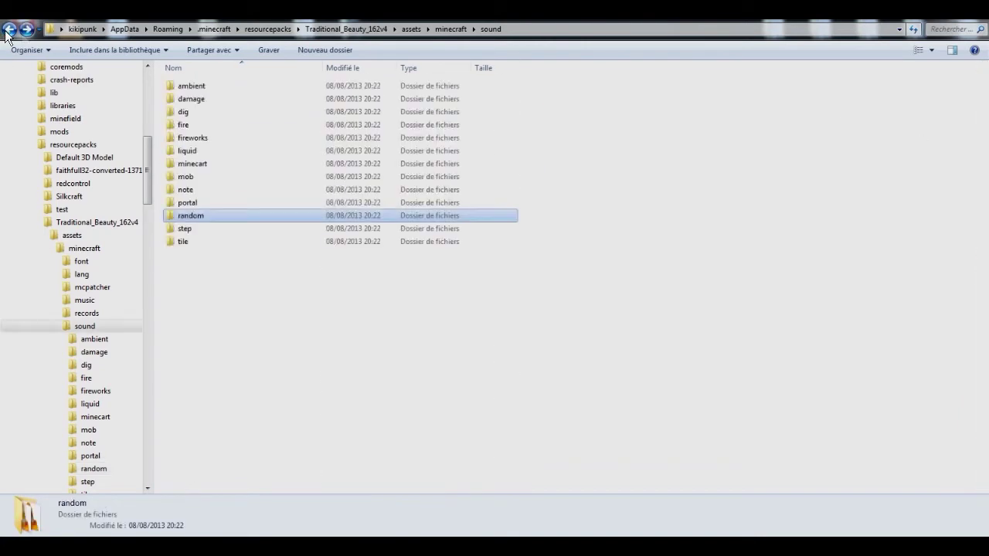
double_click(261, 138)
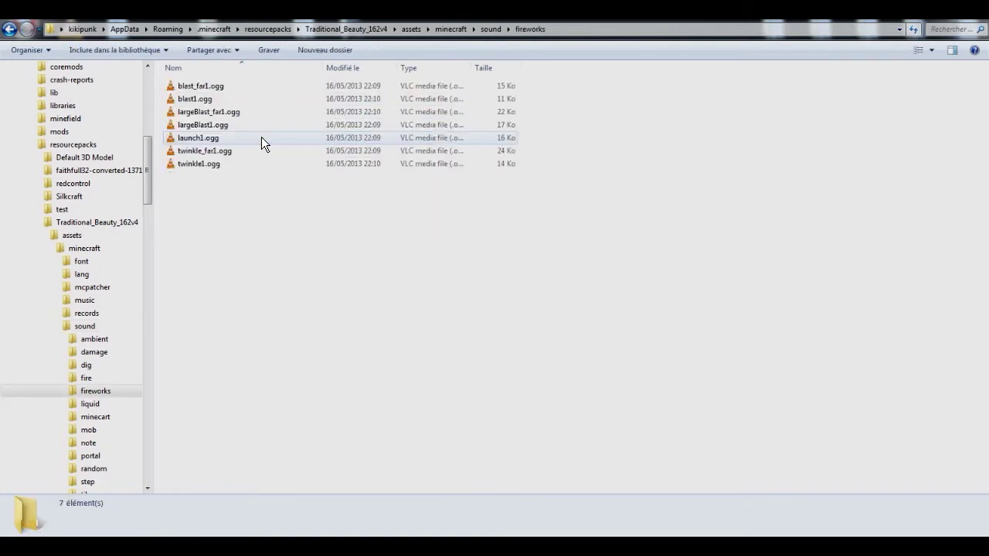
left_click(228, 87)
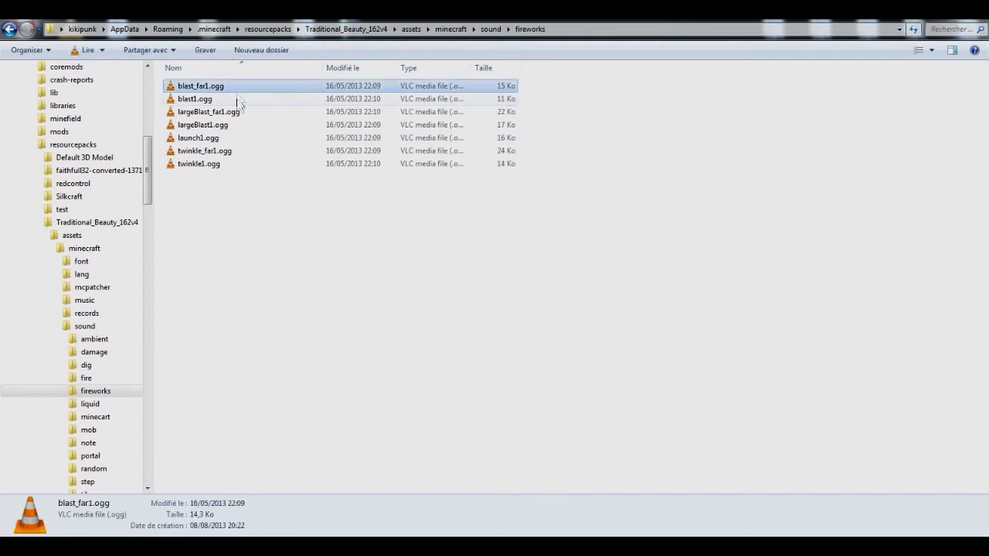
left_click(224, 124)
left_click(226, 113)
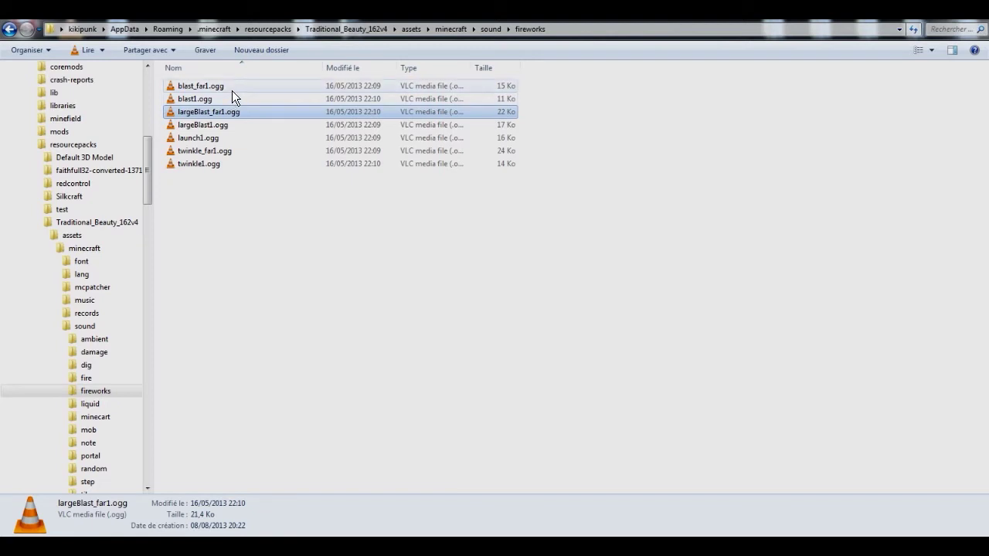
left_click(232, 91)
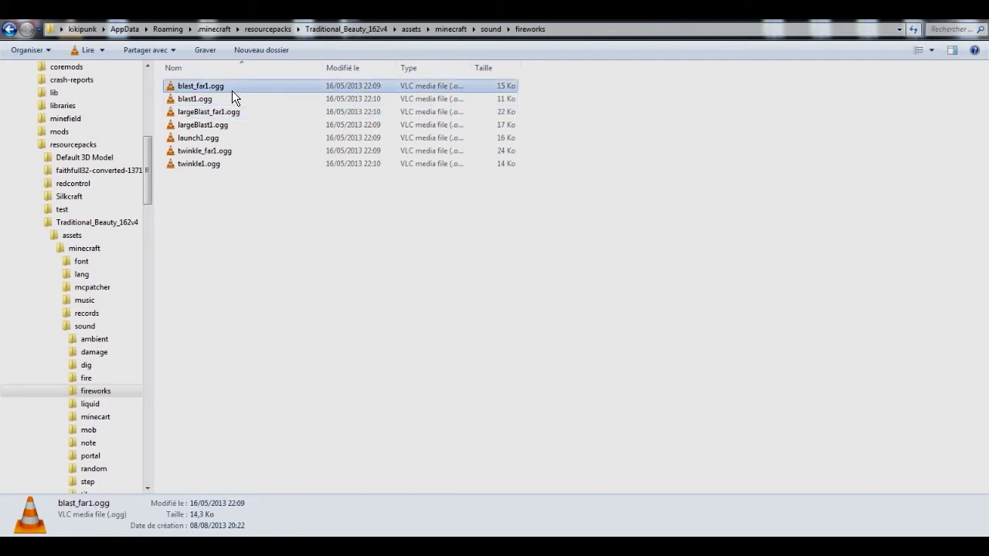
left_click(239, 137)
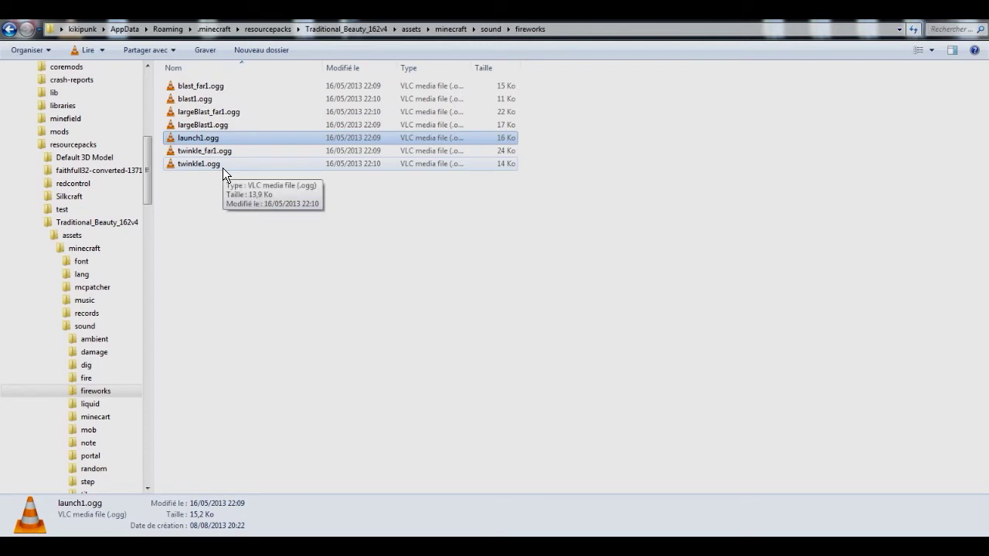
Examine the sound files in the sound folder's note subfolder and return to the minecraft folder.
left_click(491, 29)
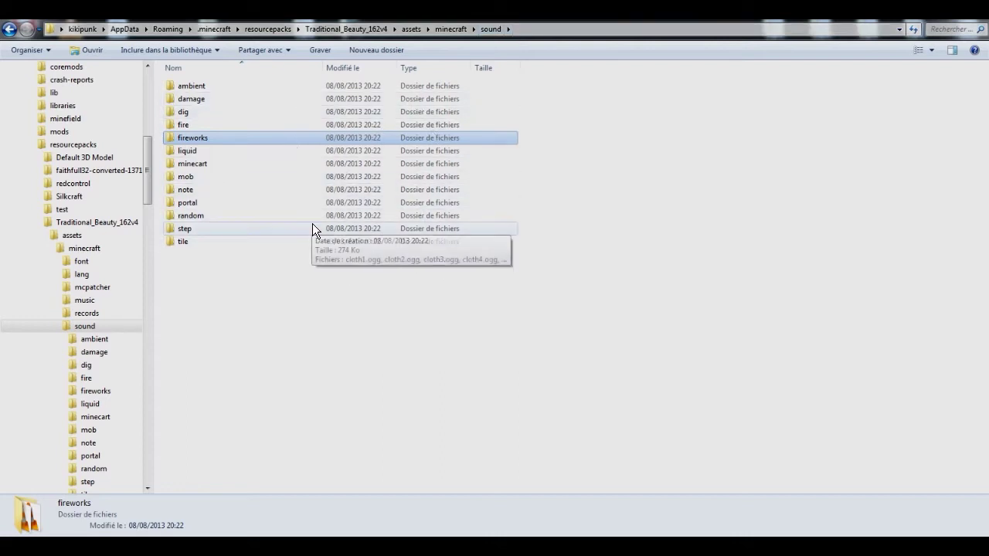
double_click(316, 191)
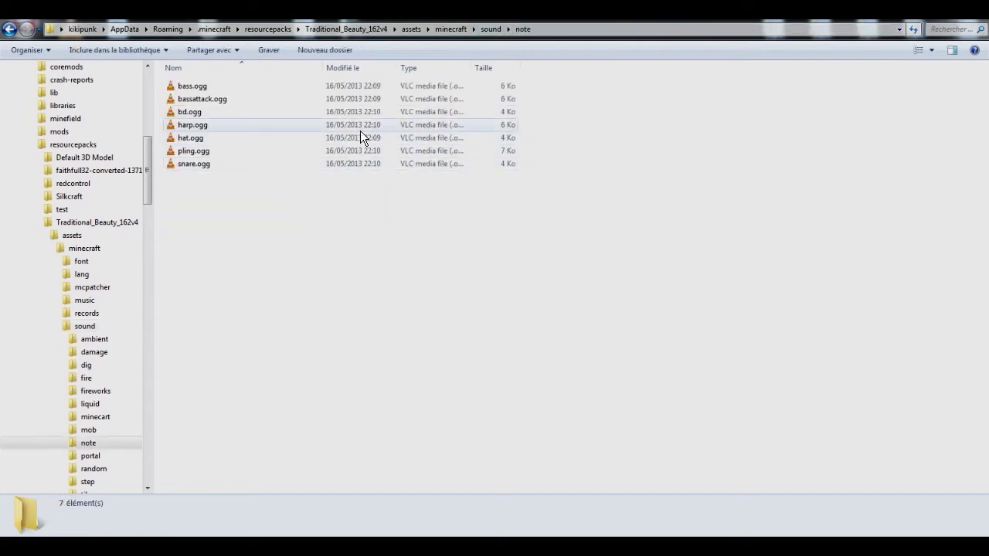
left_click(462, 31)
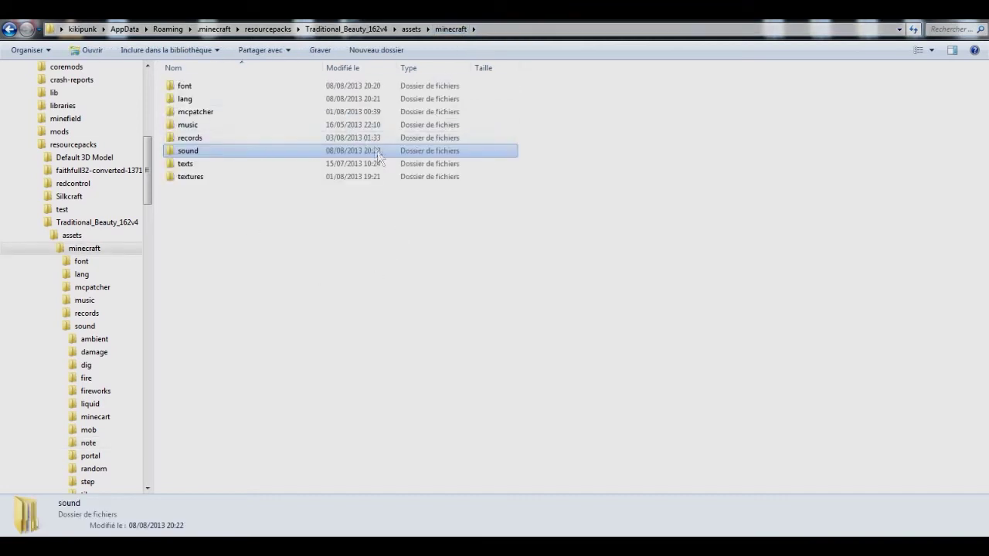
Open the blocks subfolder of the textures folder and look through its block texture images.
left_click(230, 178)
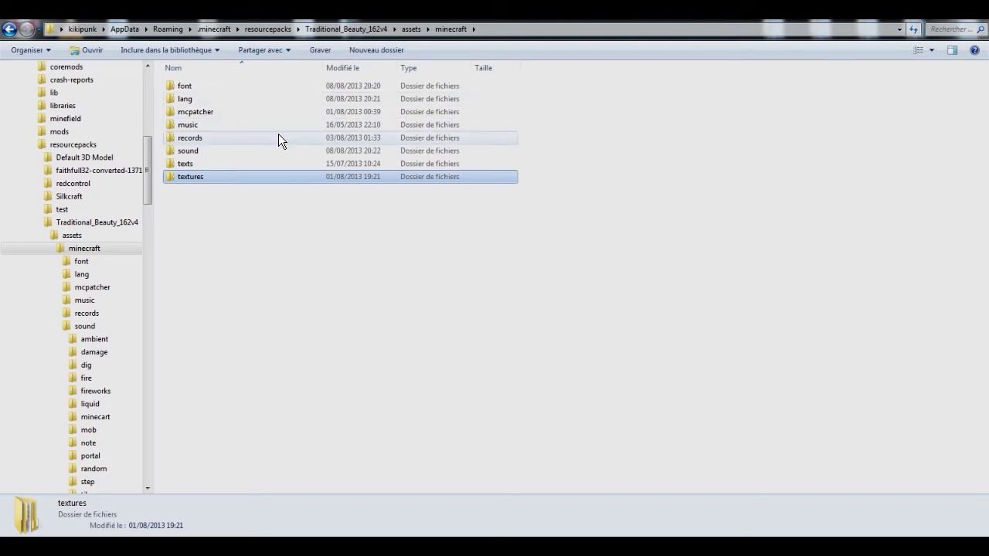
double_click(278, 176)
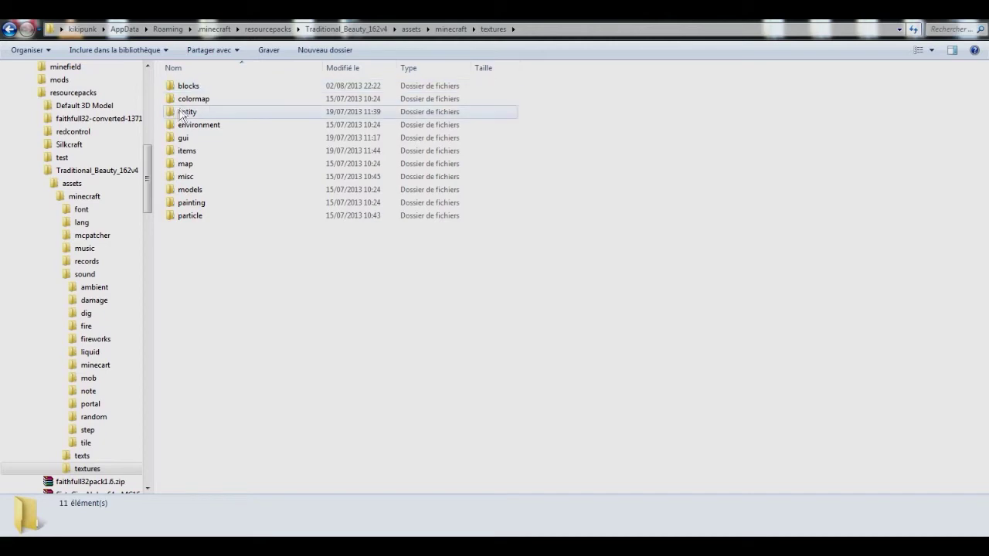
double_click(244, 82)
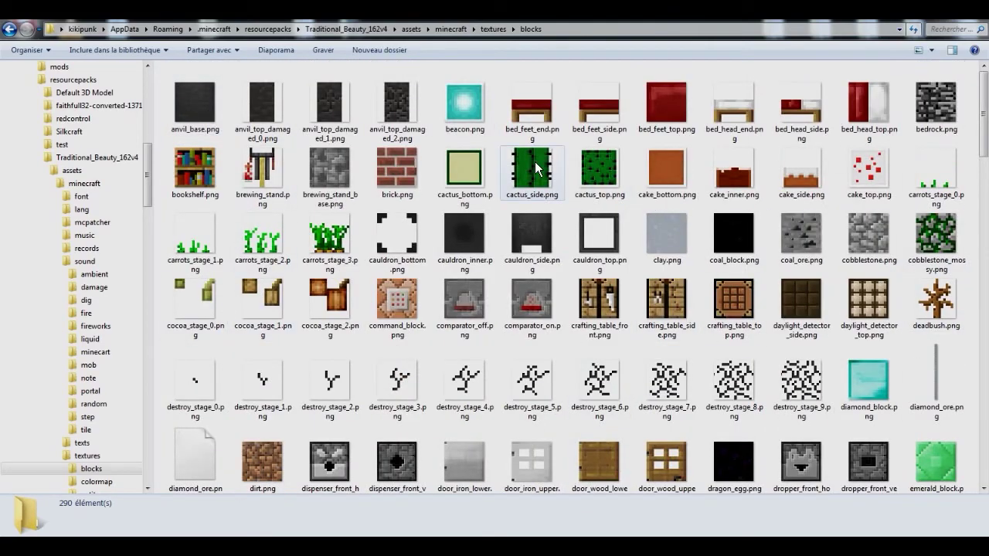
scroll(420, 233, "down", 5)
scroll(420, 232, "down", 10)
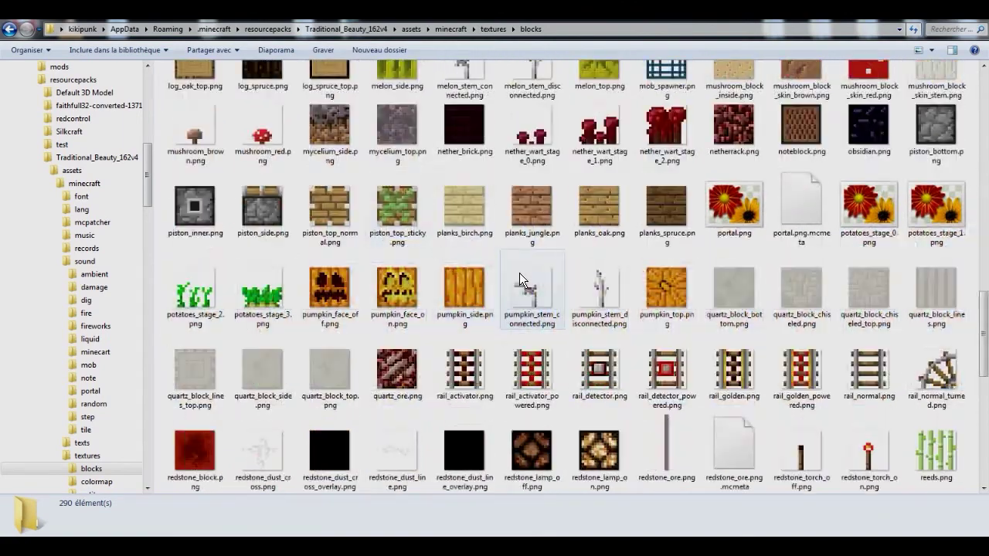
scroll(540, 325, "up", 15)
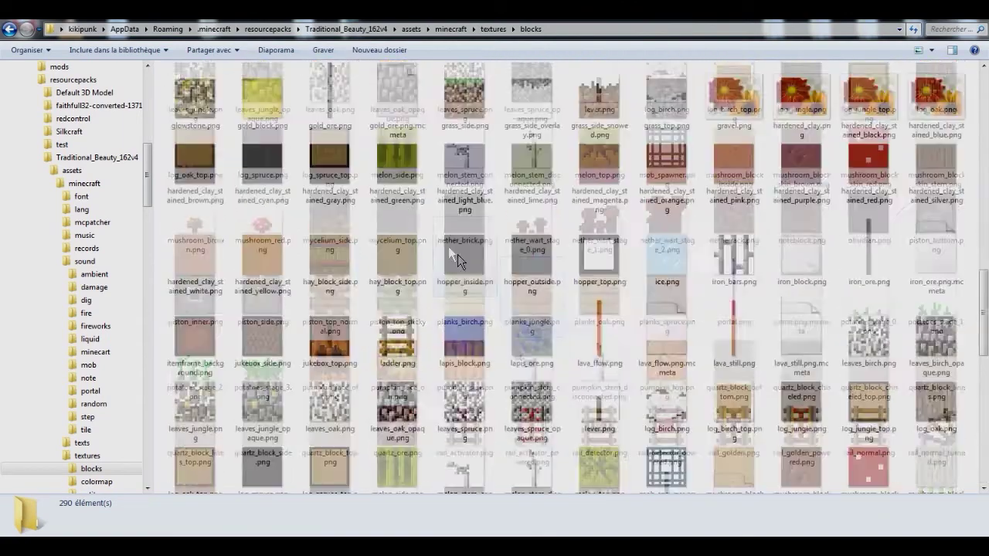
Go back to the textures folder, open colormap, and examine foliage.png and grass.png.
left_click(494, 29)
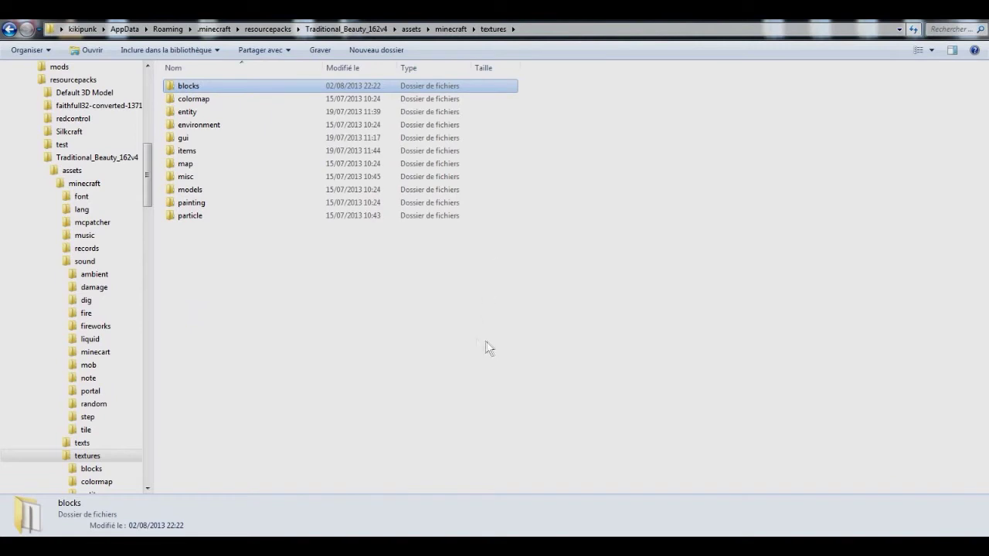
double_click(214, 103)
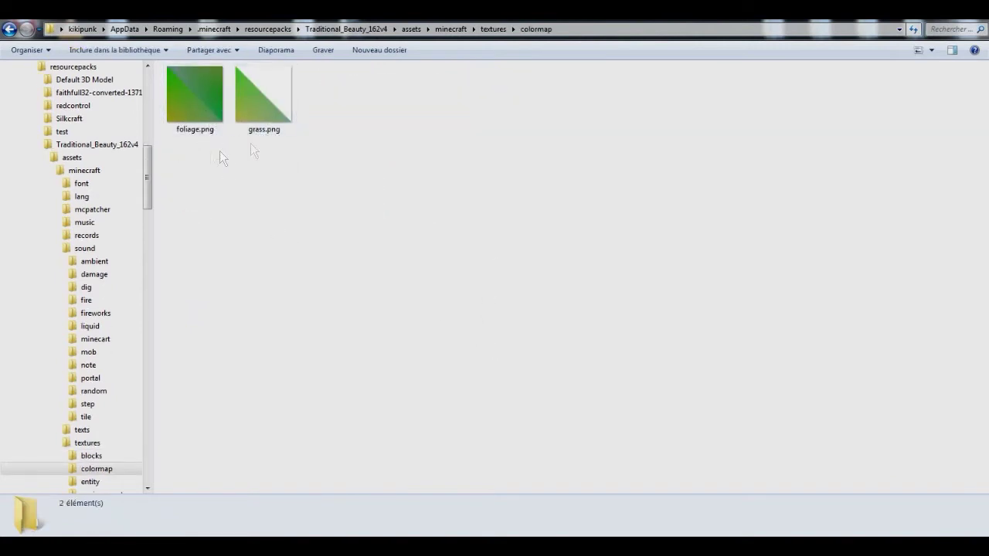
left_click(272, 118)
left_click(193, 101)
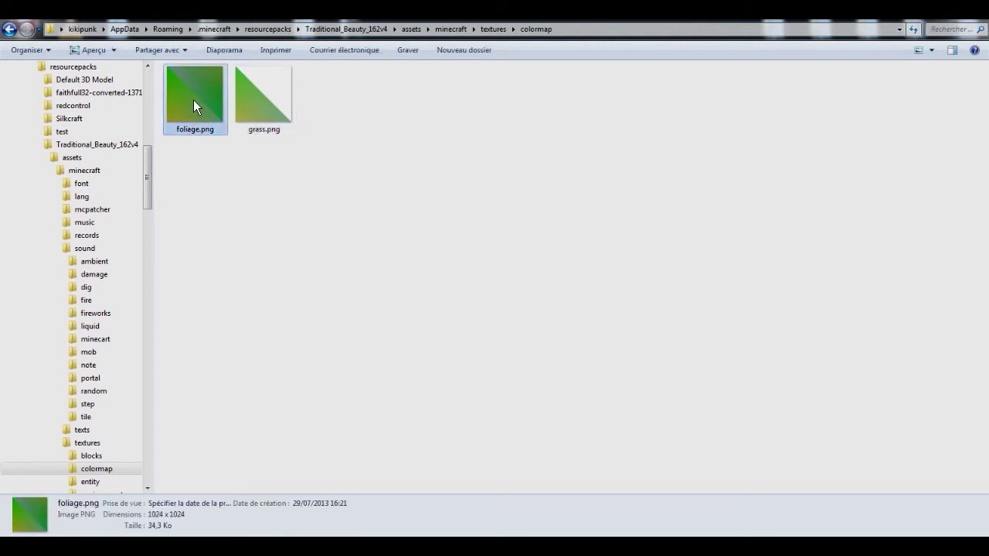
left_click(254, 108)
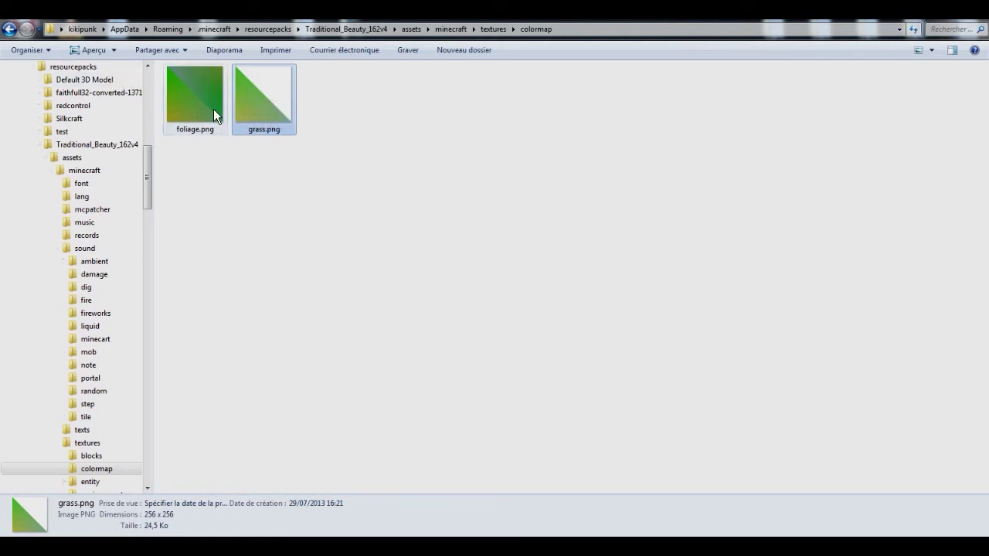
Return to the textures folder, open entity, and examine images such as lead_knot.png, sign.png, beacon_beam.png, boat.png and end_portal.png.
left_click(10, 28)
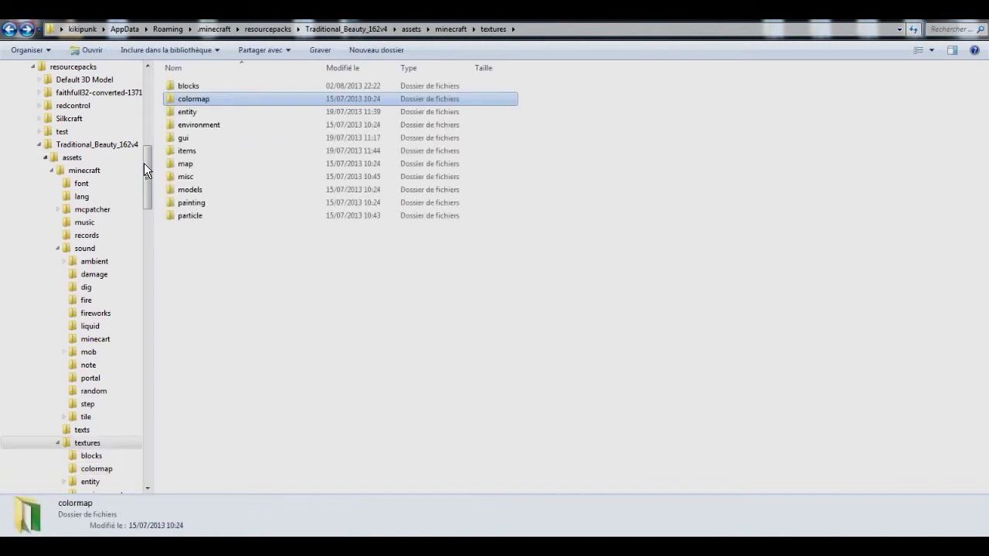
double_click(213, 112)
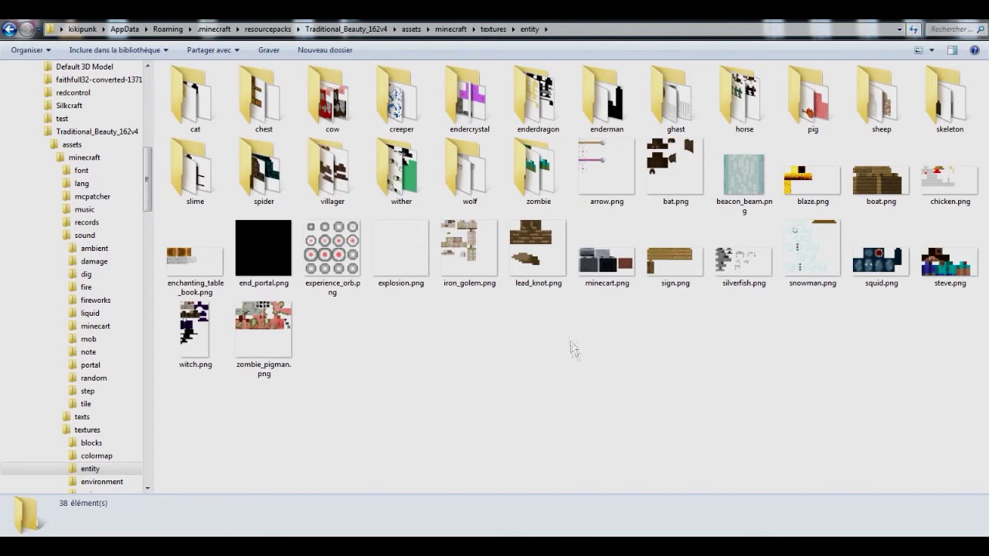
left_click(550, 278)
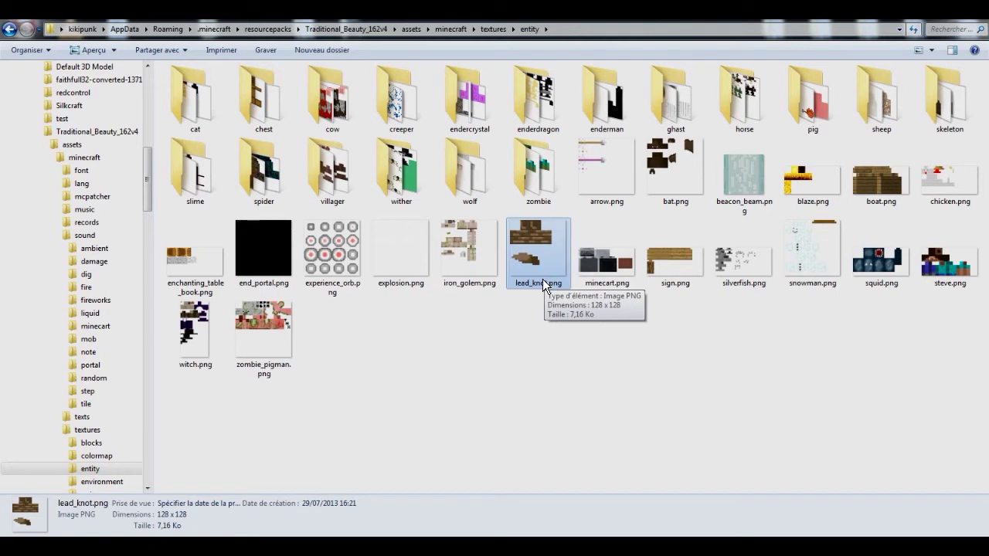
left_click(666, 255)
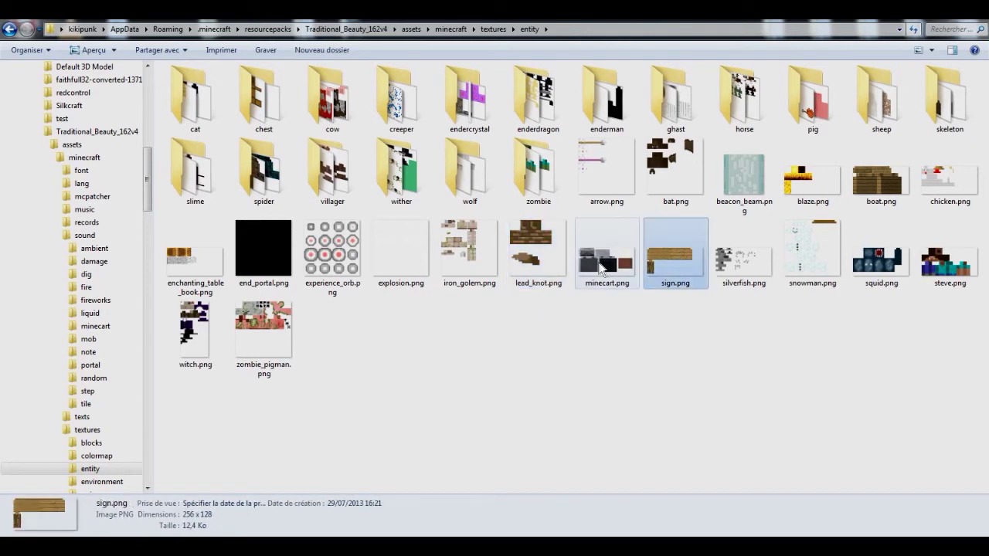
left_click(629, 256)
left_click(663, 254)
left_click(735, 186)
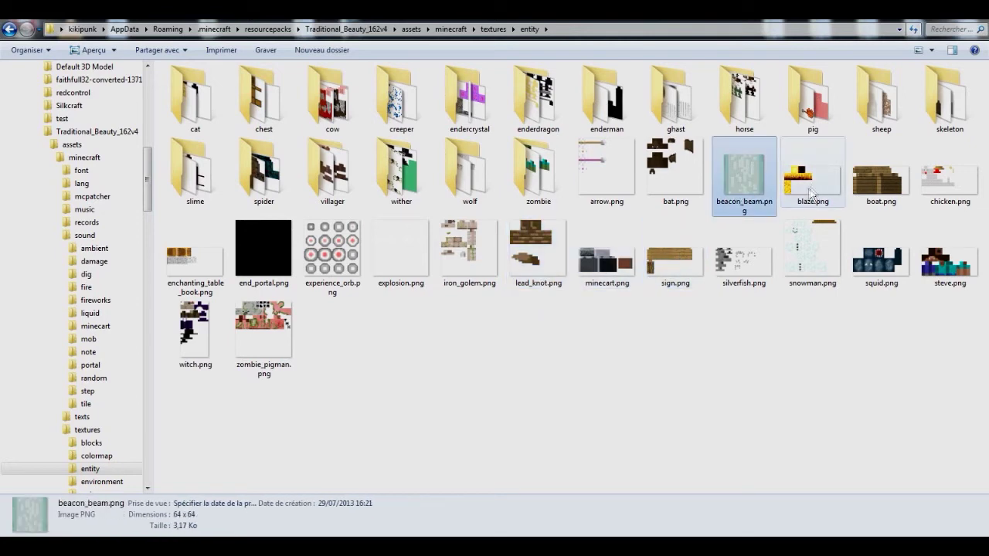
left_click(881, 179)
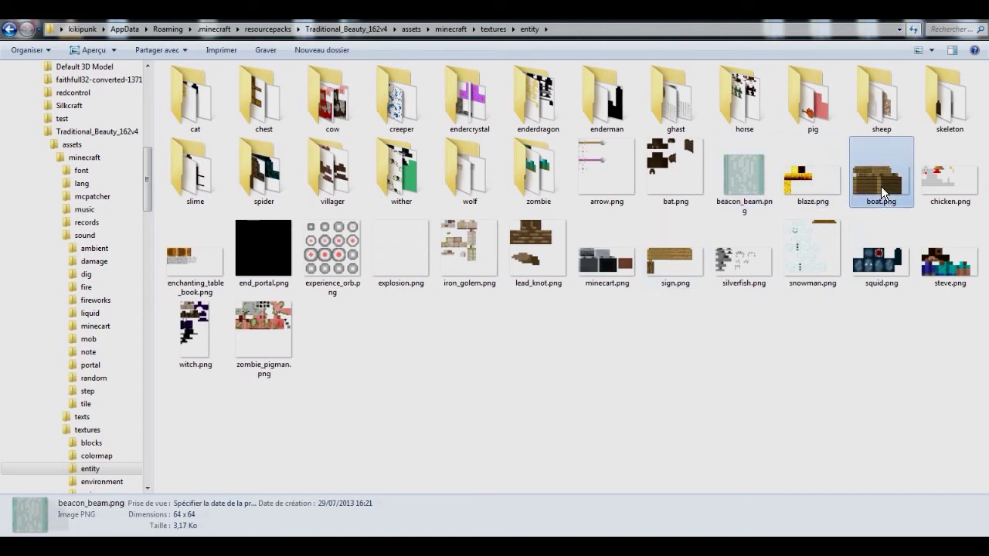
left_click(254, 245)
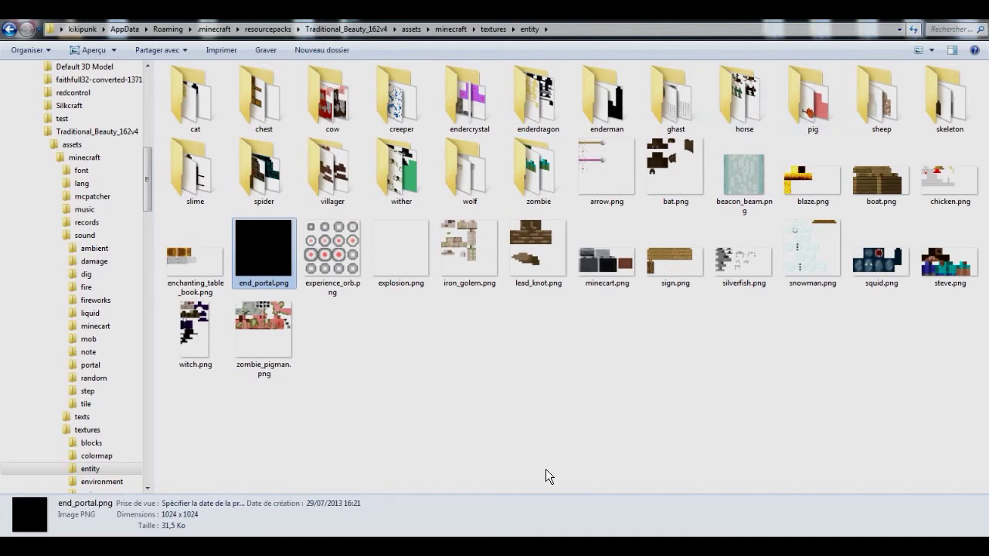
Examine the chest textures in the entity folder's chest subfolder and go back to the textures folder.
left_click(276, 112)
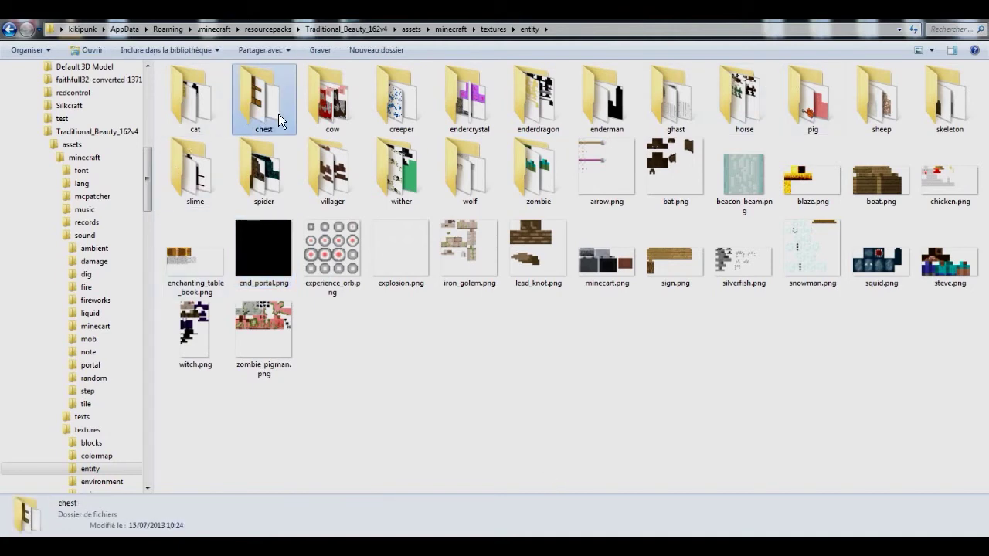
double_click(278, 113)
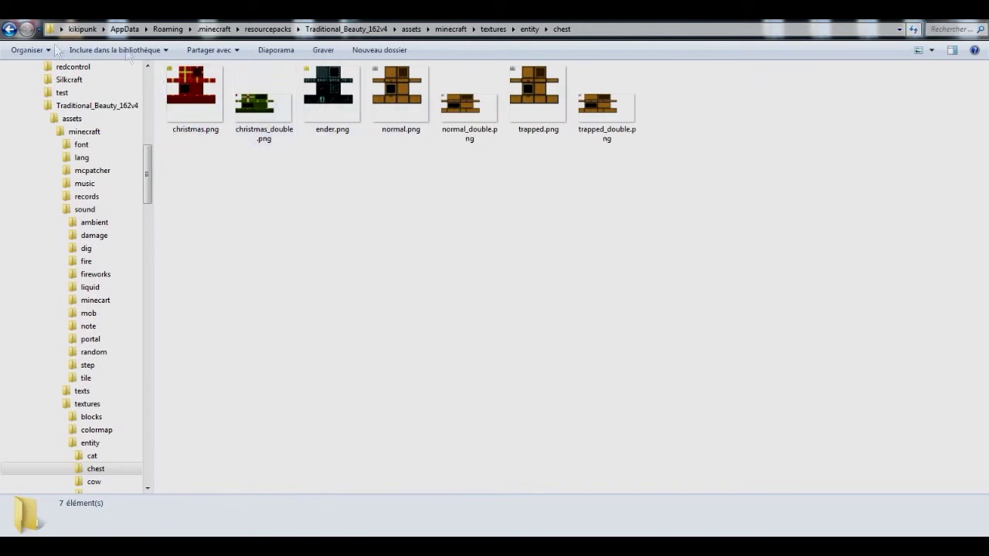
left_click(9, 29)
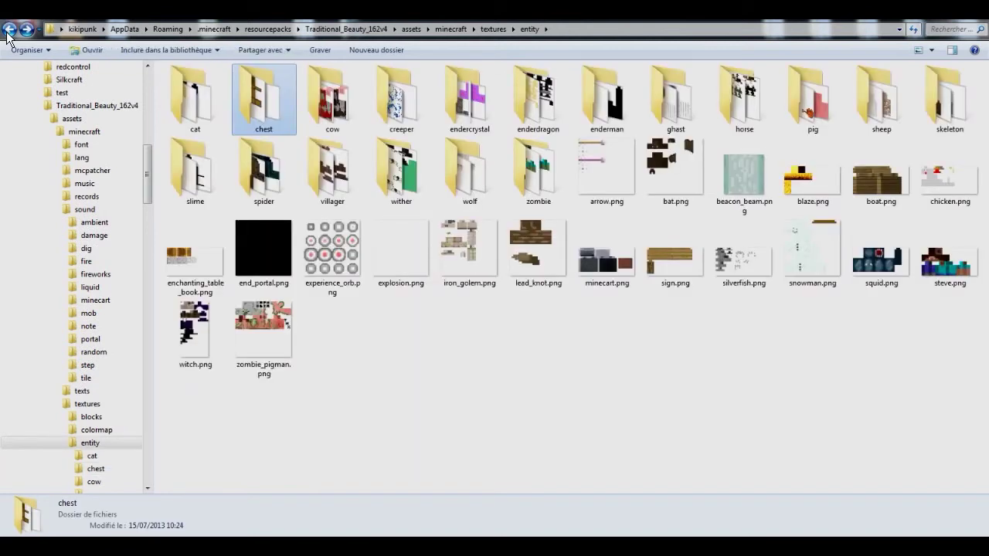
left_click(10, 31)
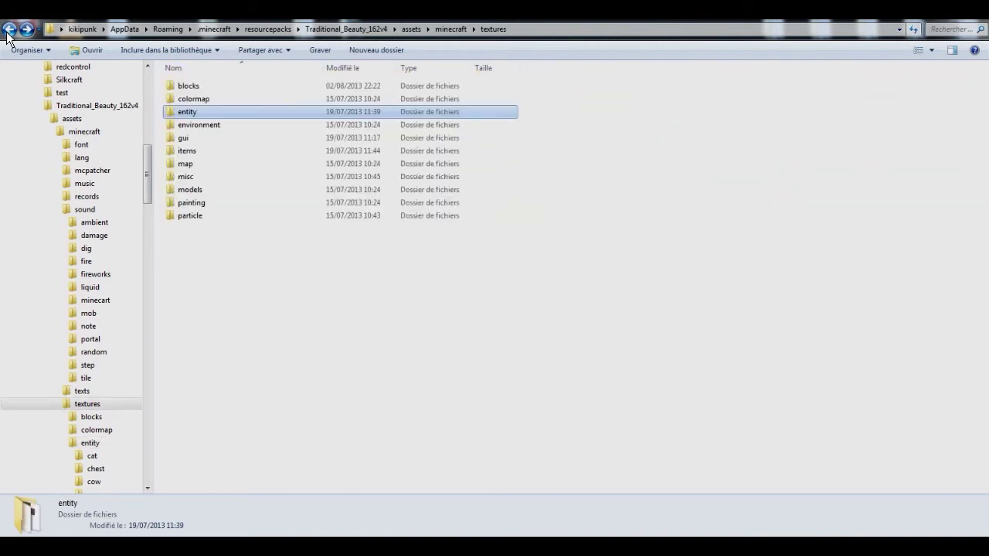
Open the environment folder and examine its sky and weather textures, including end_sky.png and clouds.png.
double_click(238, 126)
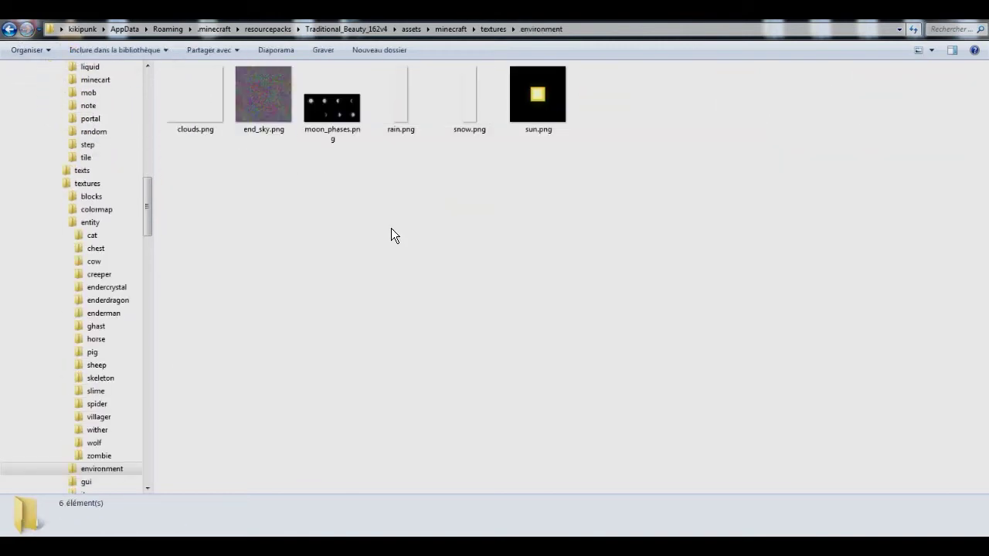
left_click(272, 111)
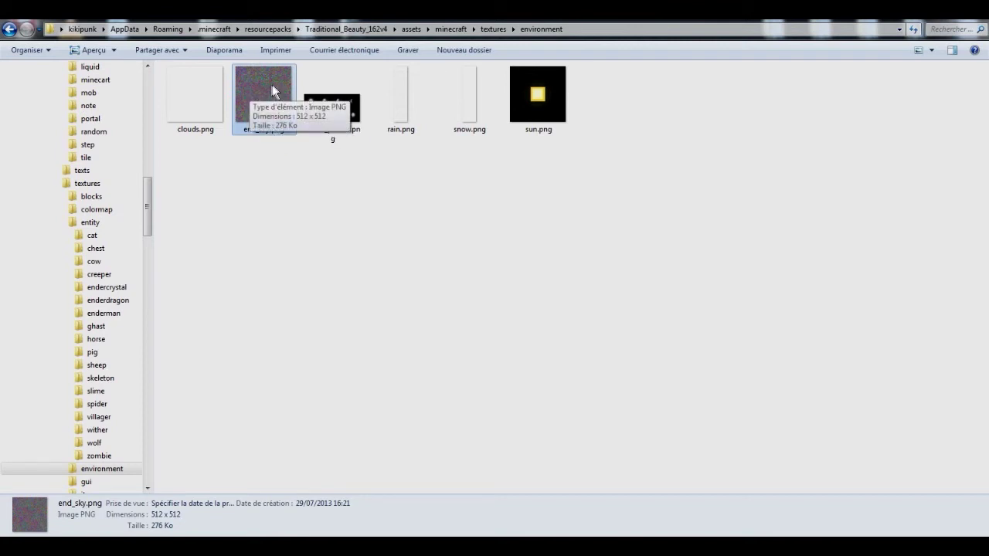
left_click(202, 109)
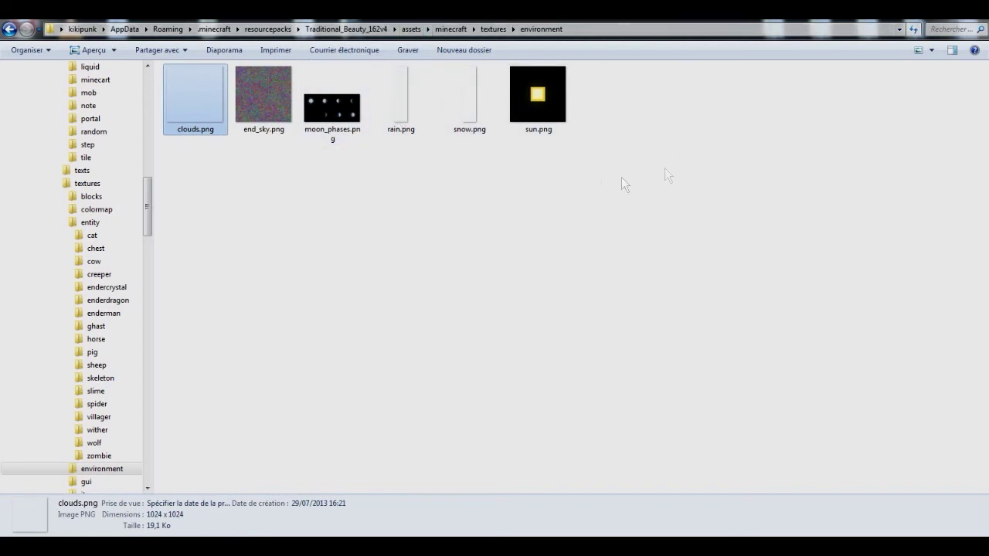
Go back to the textures folder and open the gui folder to examine its interface images, including widgets.png.
key("BackSpace")
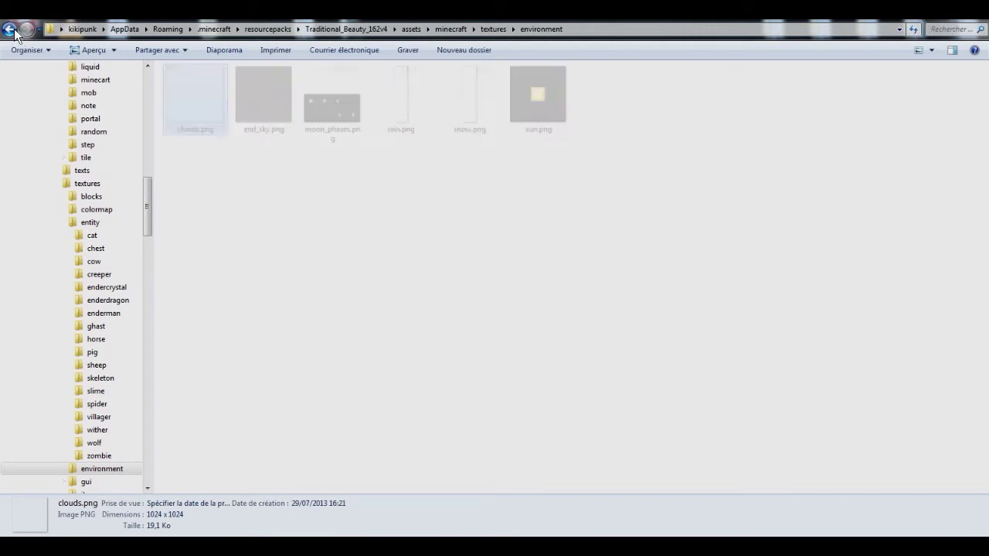
double_click(207, 140)
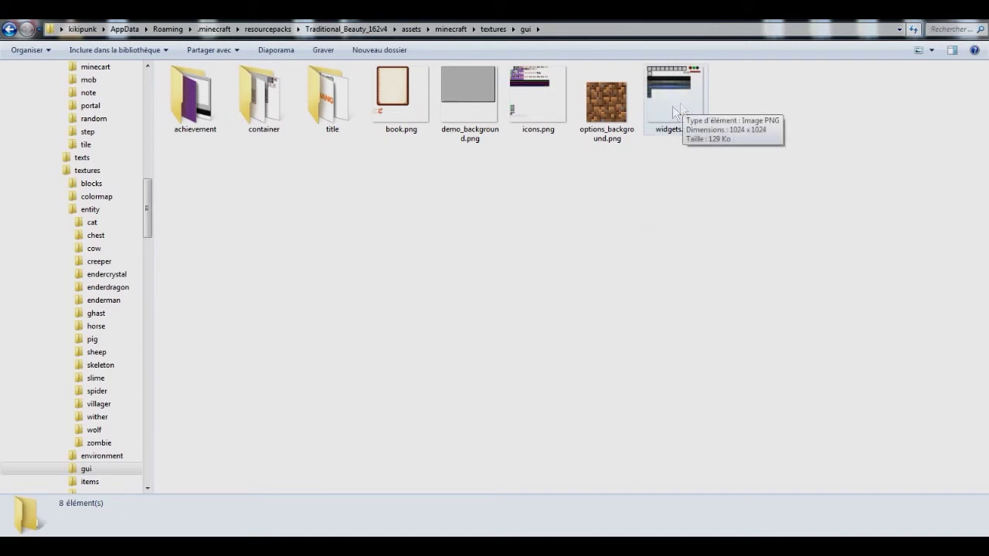
mouse_move(590, 115)
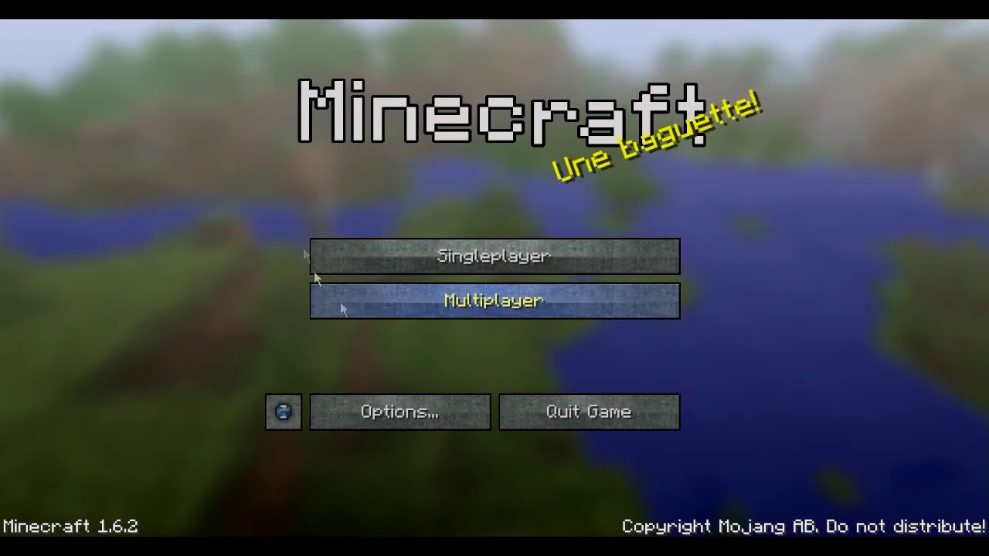
Examine book.png and the container subfolder's interface images in the gui folder, and go back to the textures folder.
left_click(466, 308)
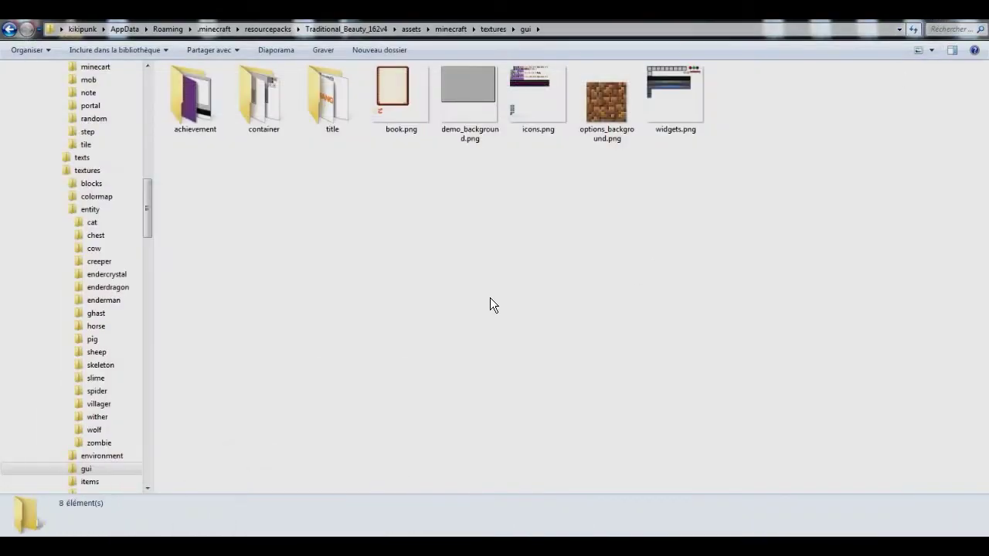
left_click(396, 113)
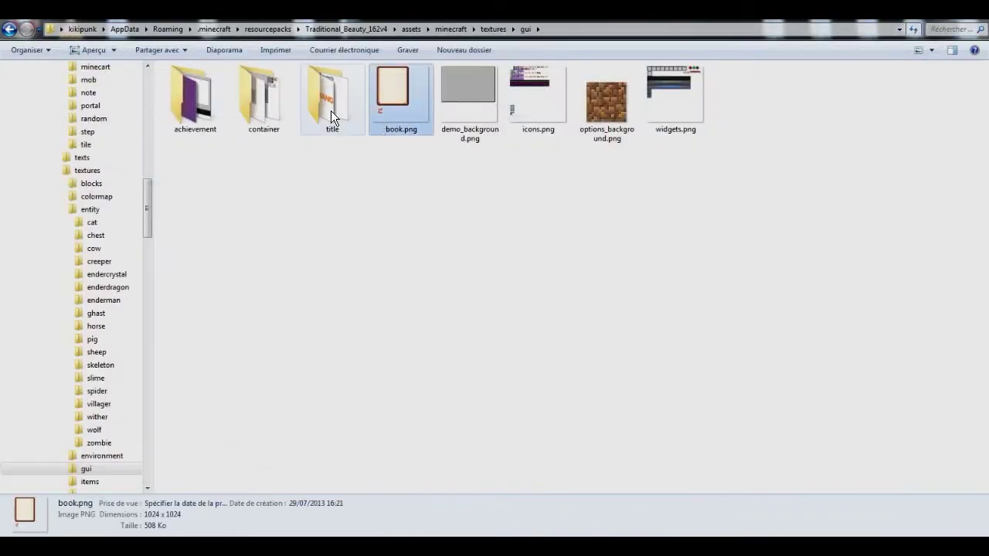
double_click(253, 109)
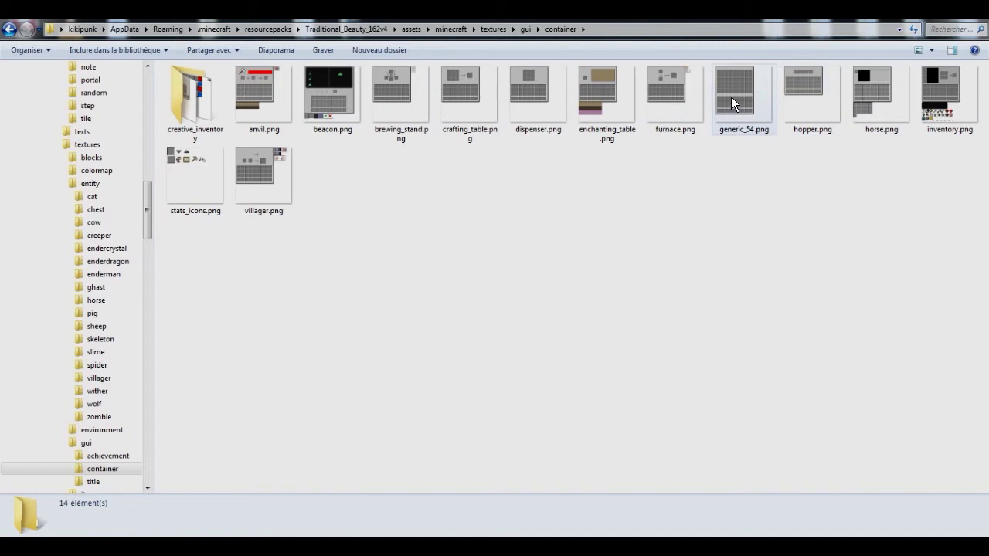
mouse_move(718, 124)
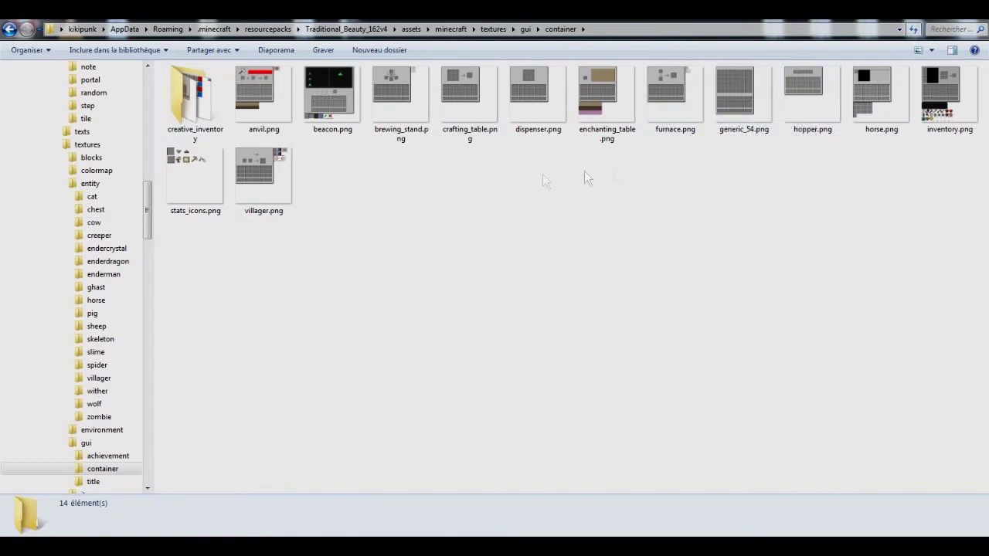
left_click(11, 31)
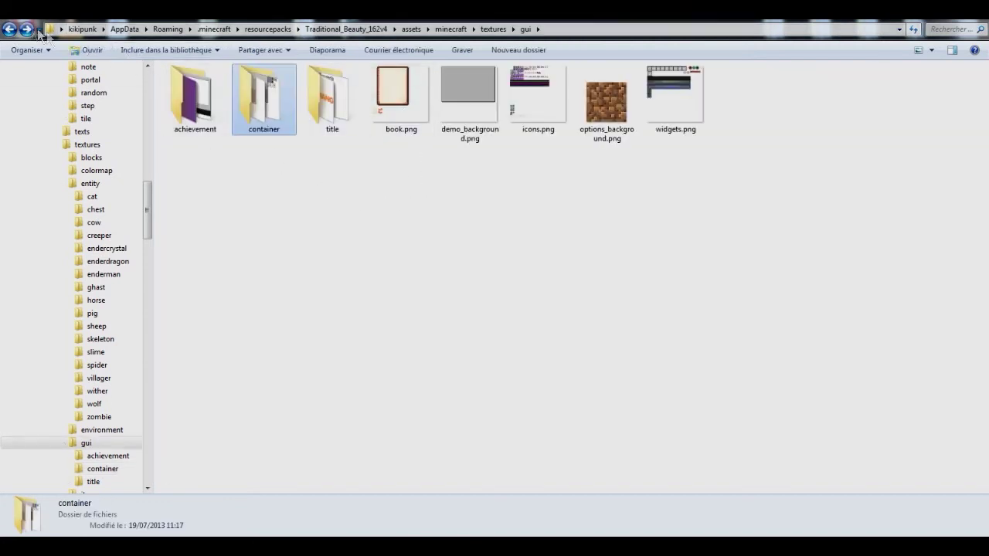
left_click(11, 31)
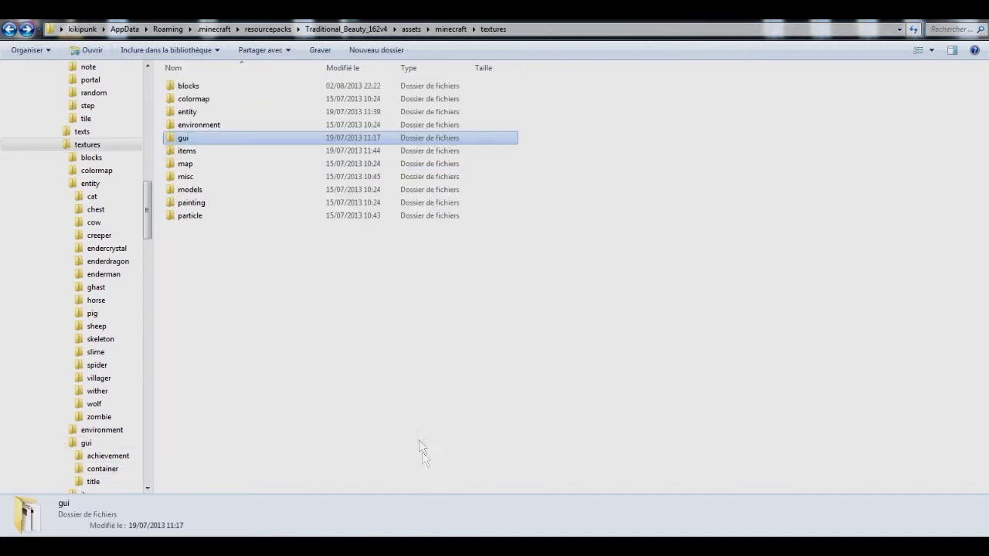
Examine the item icons in the items folder and the images in the map folder, returning to the textures folder.
double_click(260, 150)
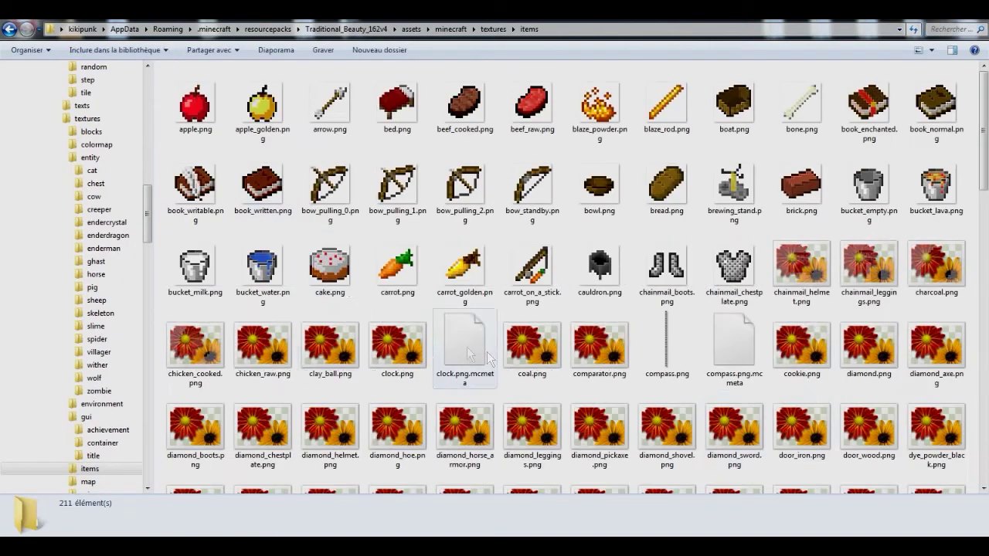
scroll(804, 234, "down", 13)
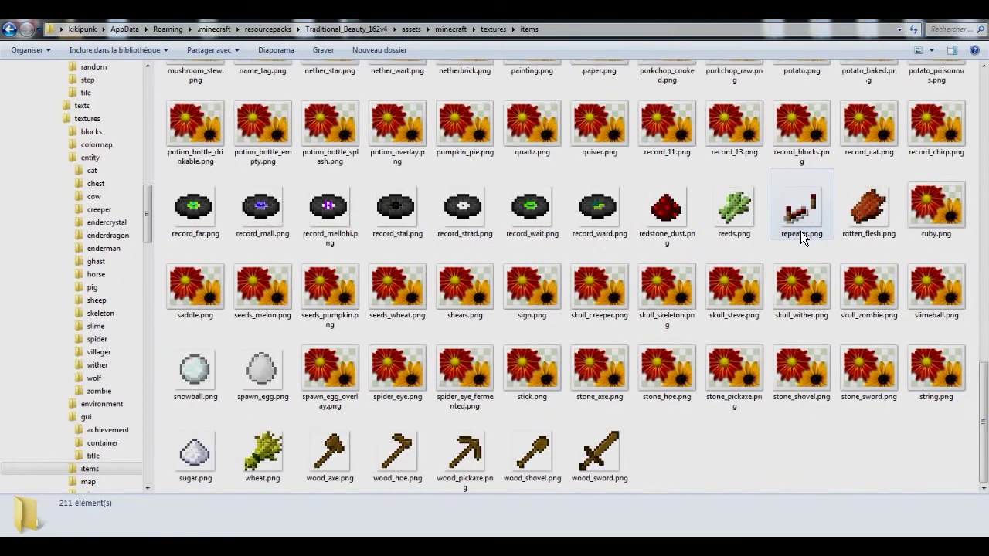
left_click(9, 30)
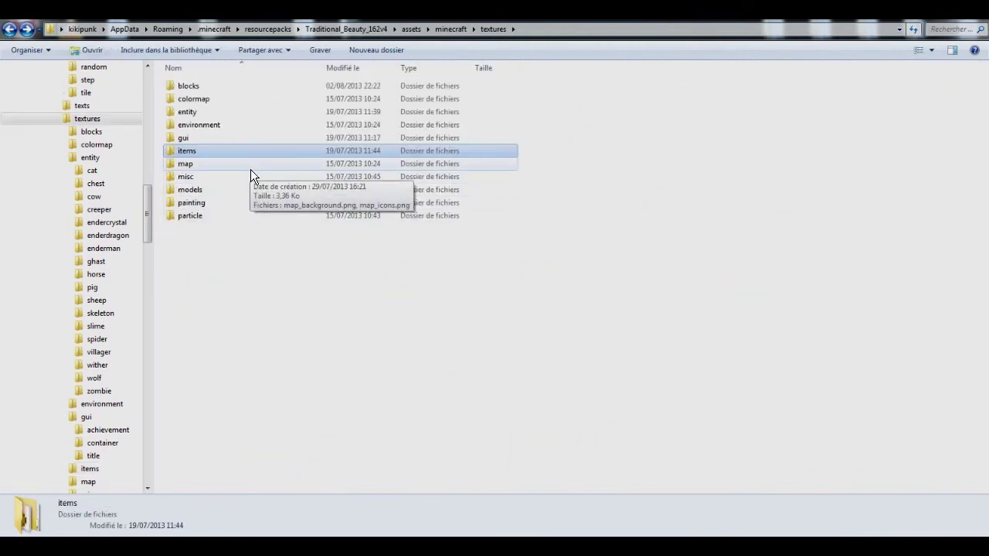
double_click(250, 166)
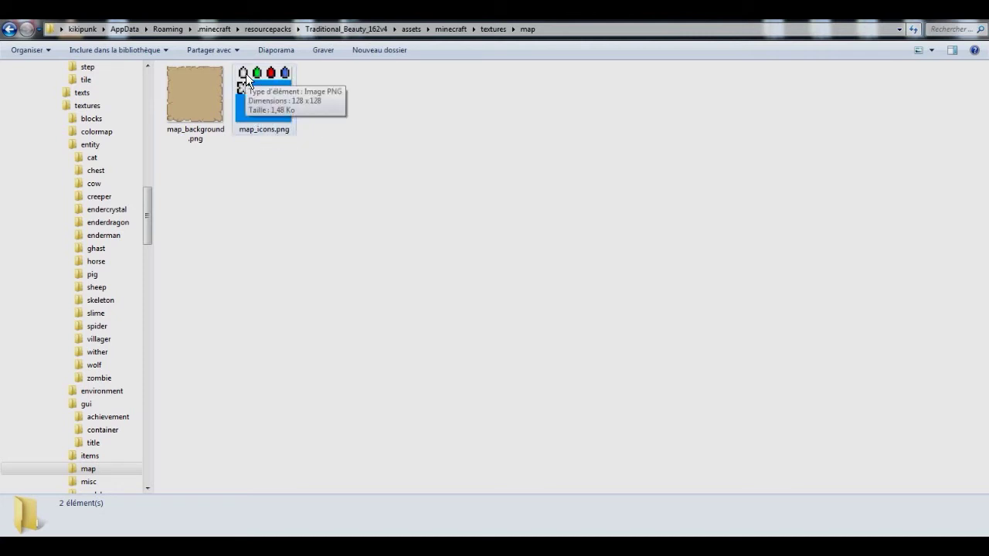
left_click(10, 31)
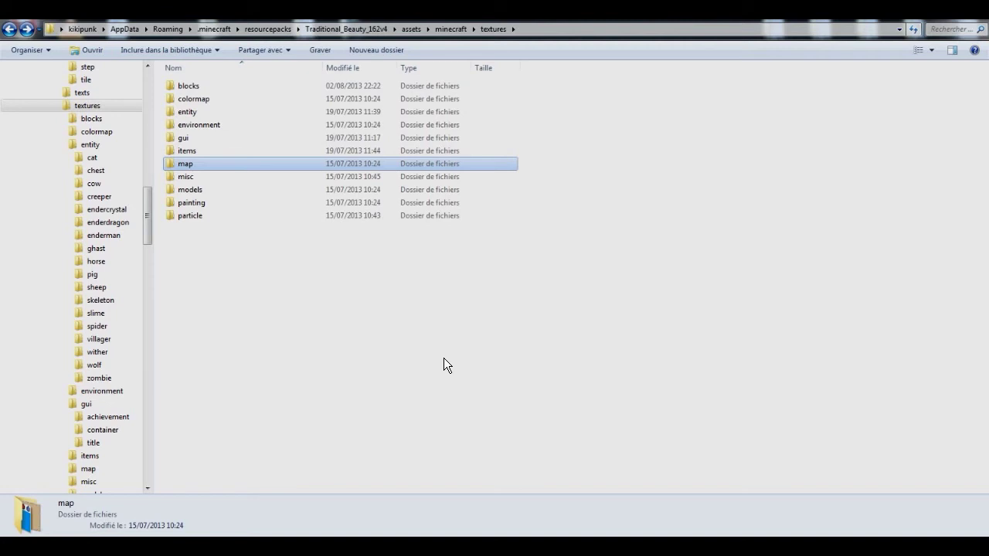
Open the misc folder and view the contents of enchanted_item_glint.png.mcmeta in Notepad++, leaving the editor when done.
left_click(301, 175)
double_click(306, 177)
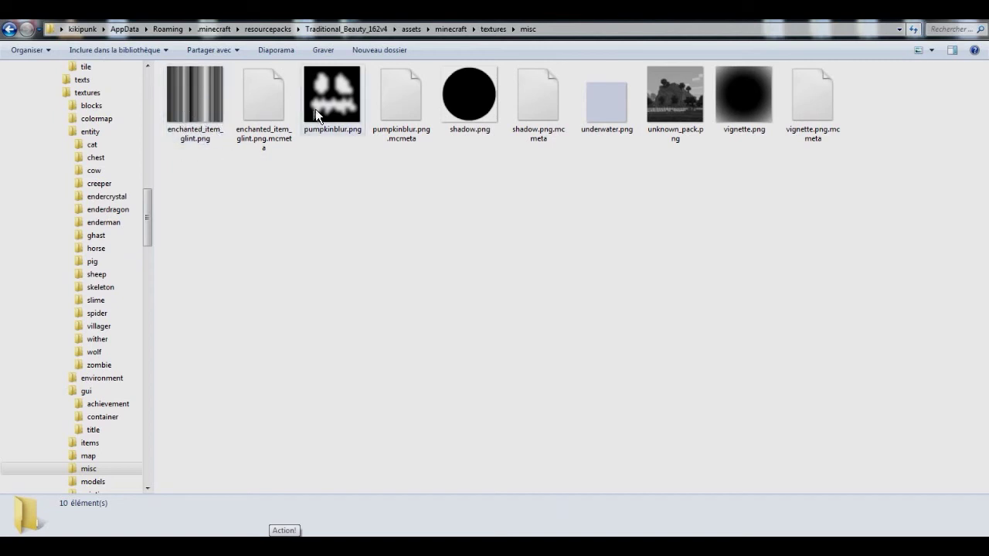
left_click(265, 100)
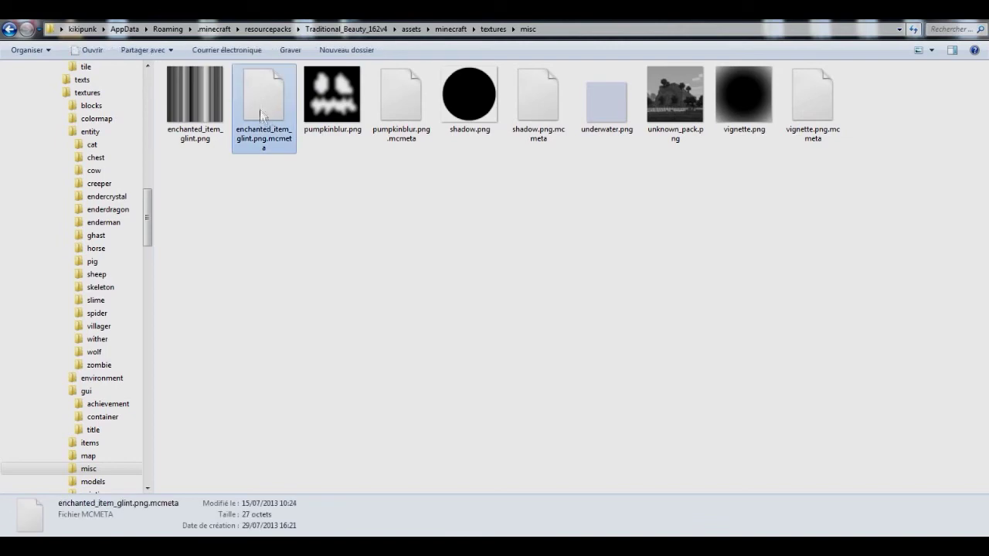
right_click(266, 104)
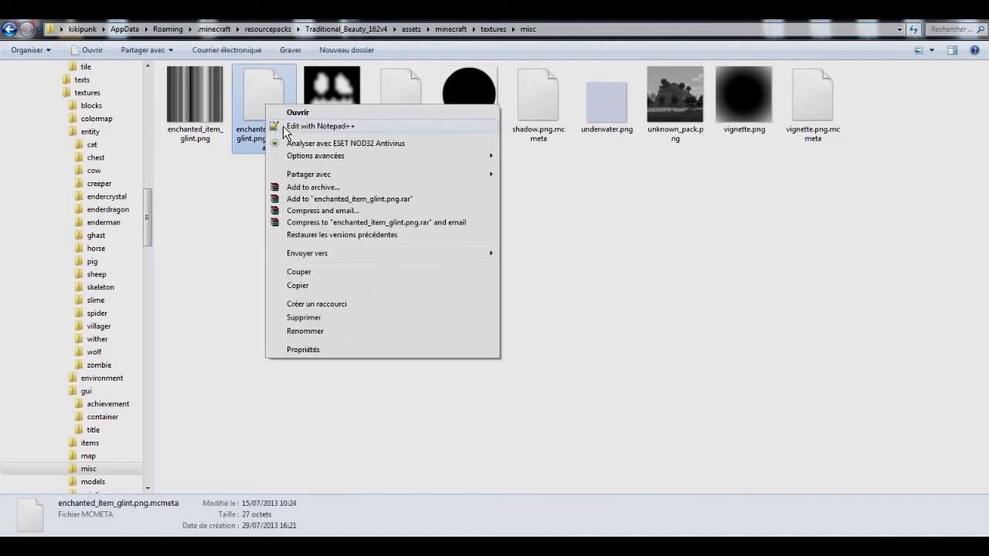
left_click(284, 126)
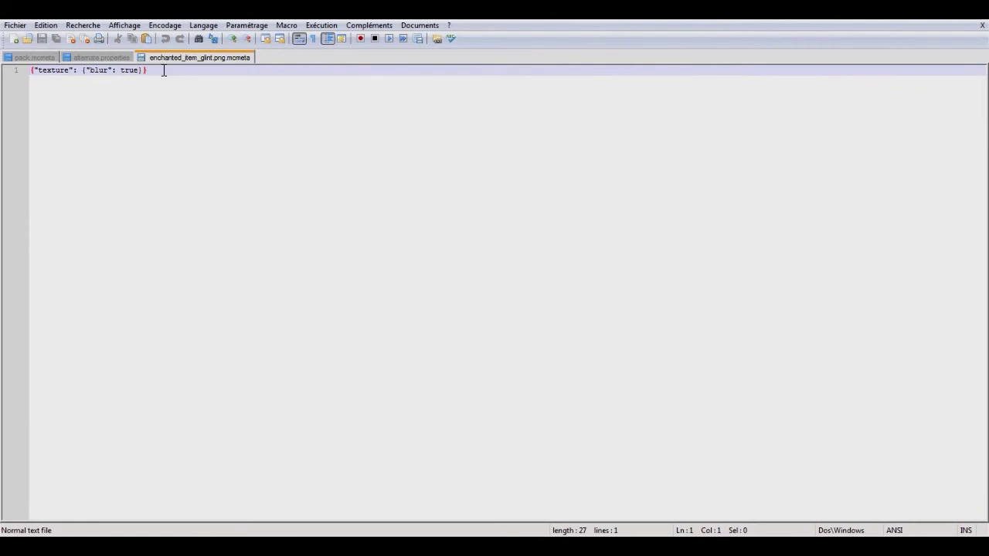
left_click(961, 21)
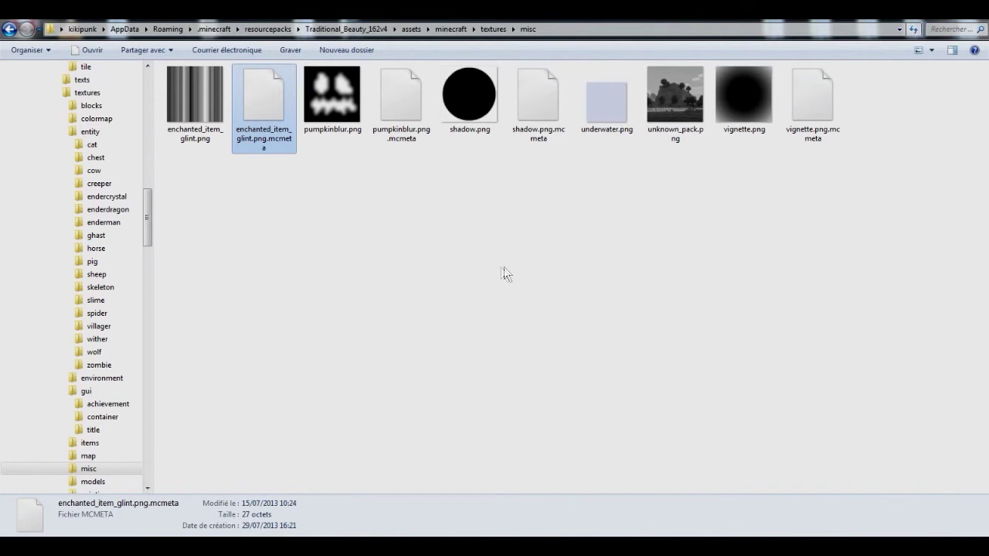
View the contents of pumpkinblur.png.mcmeta in Notepad++ and return to the misc folder.
left_click(393, 110)
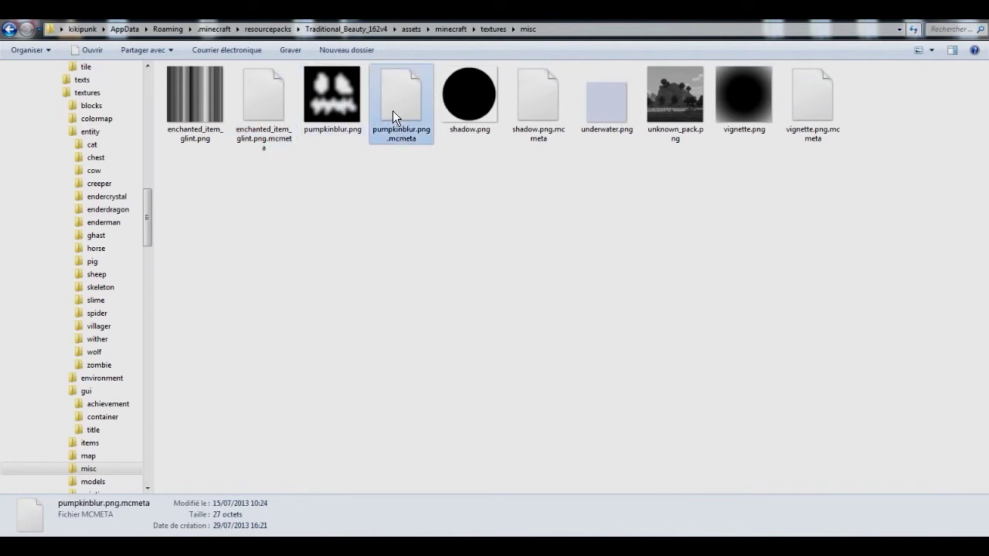
right_click(393, 111)
left_click(409, 134)
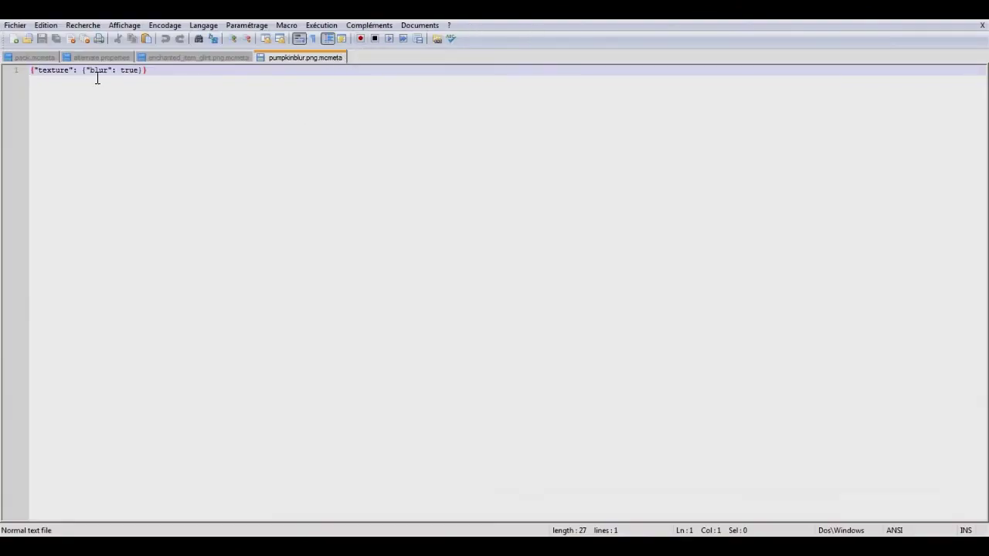
left_click(972, 19)
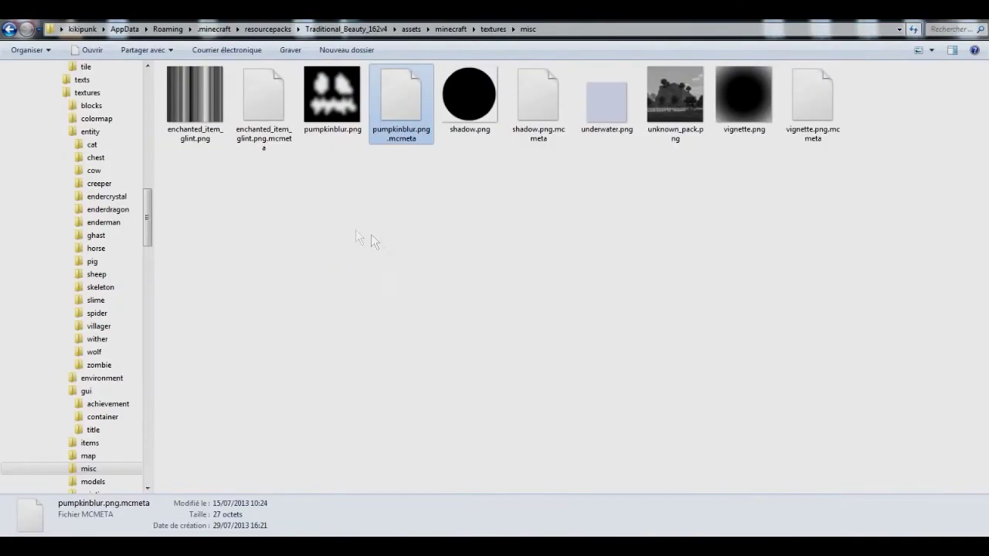
left_click(398, 248)
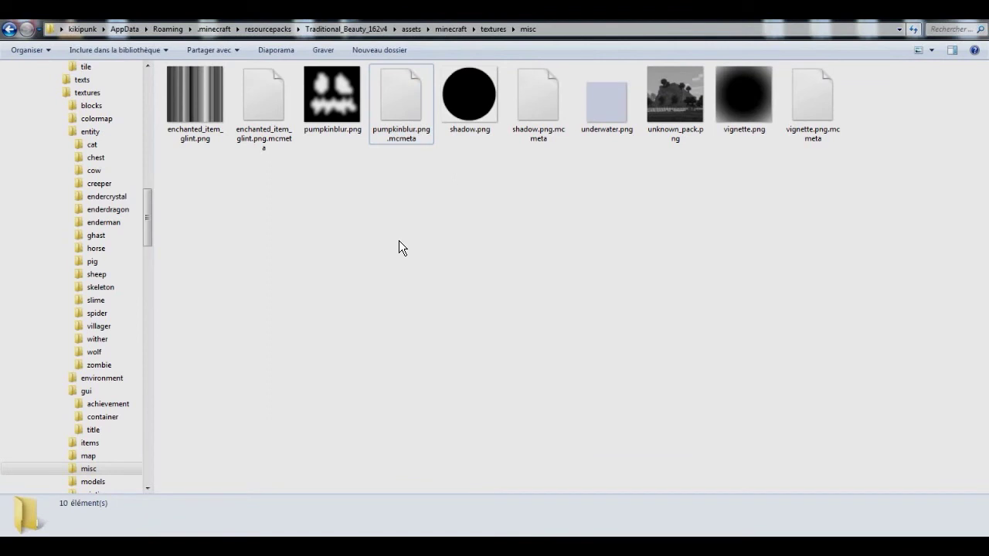
Examine shadow.png, unknown_pack.png, pumpkinblur.png and underwater.png in the misc folder, and go back to the textures folder.
left_click(456, 129)
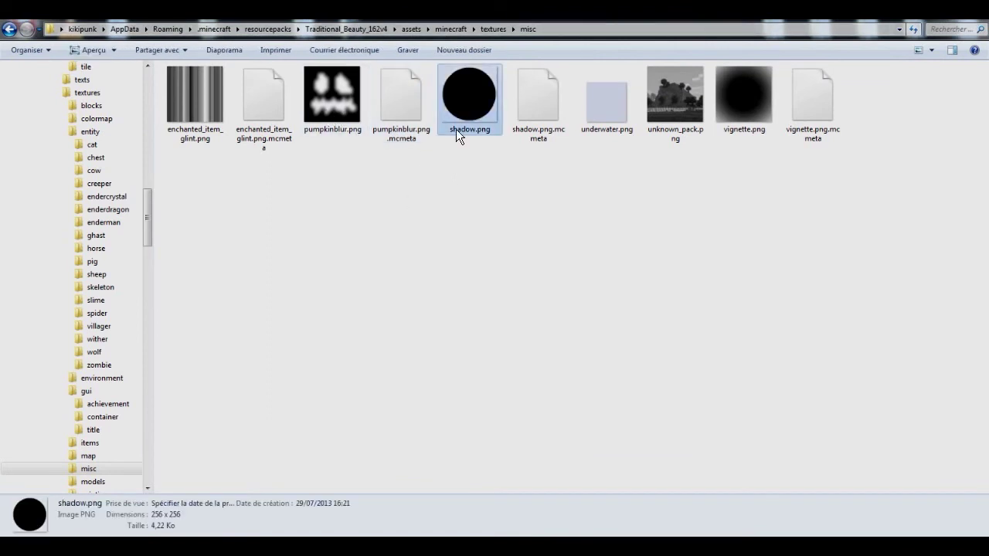
left_click(666, 99)
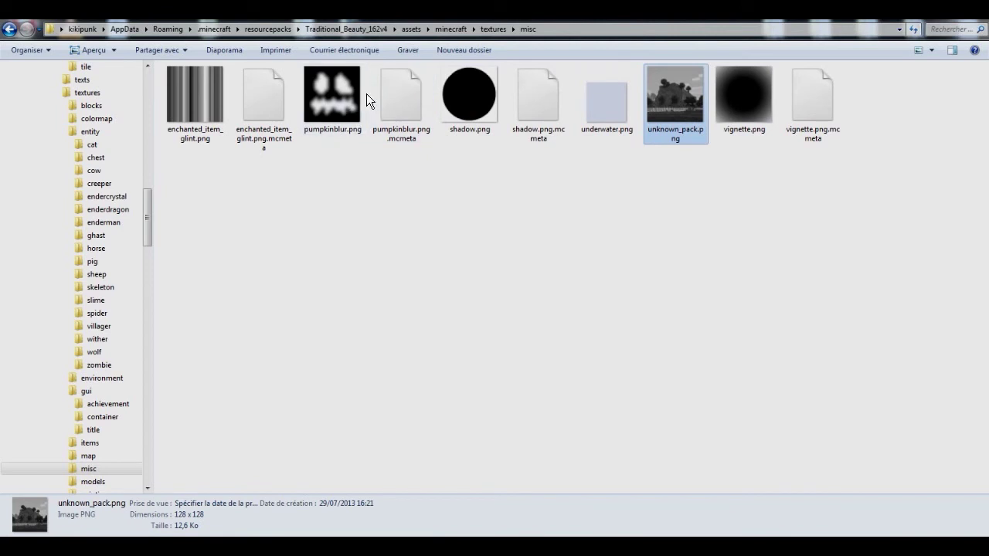
left_click(331, 112)
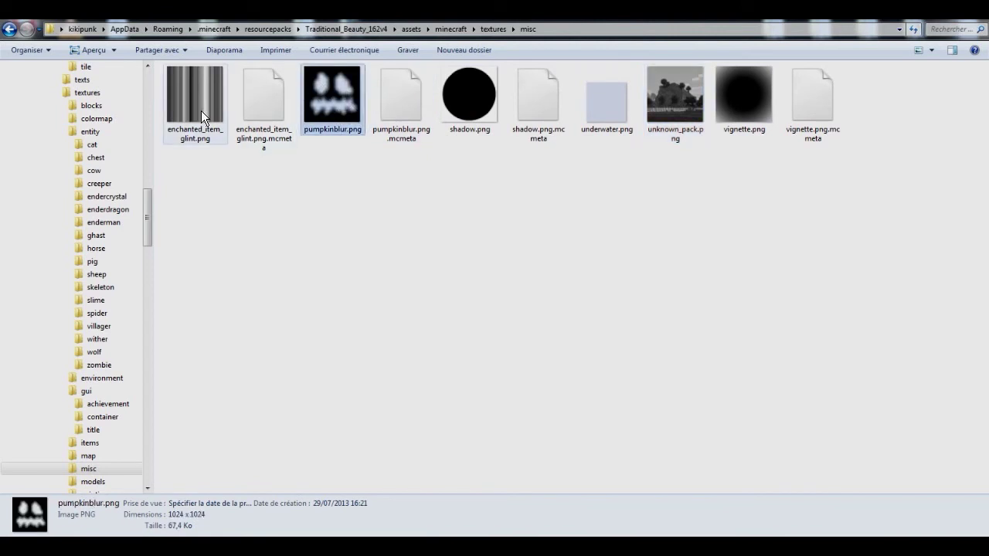
left_click(606, 108)
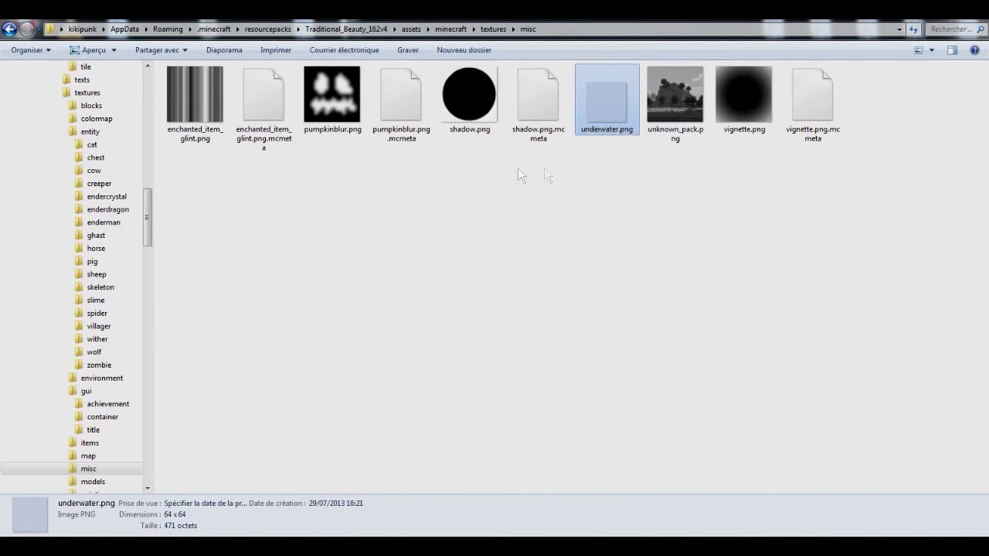
left_click(10, 31)
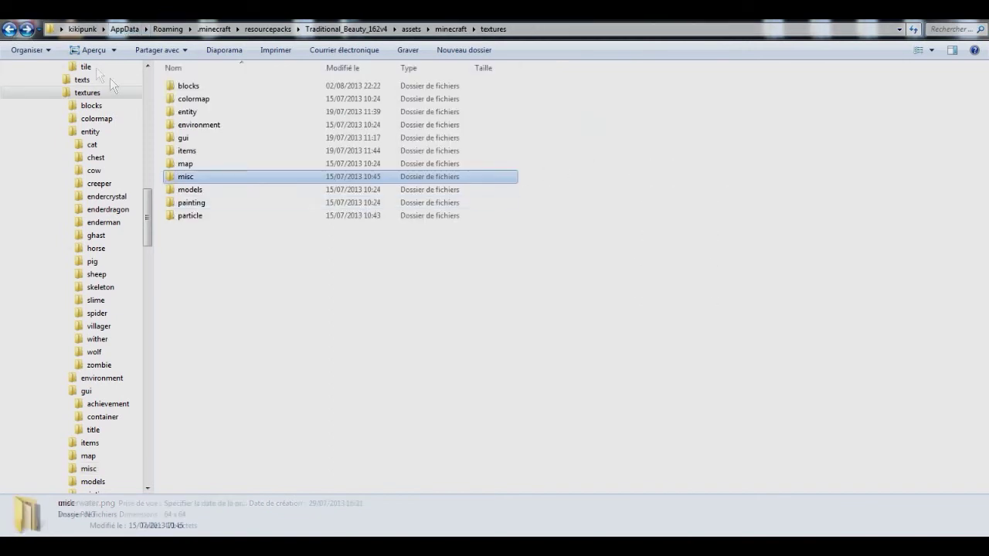
Open the armor subfolder of models and examine its armor textures, including leather_layer_1_overlay.png and leather_layer_2_overlay.png.
double_click(362, 193)
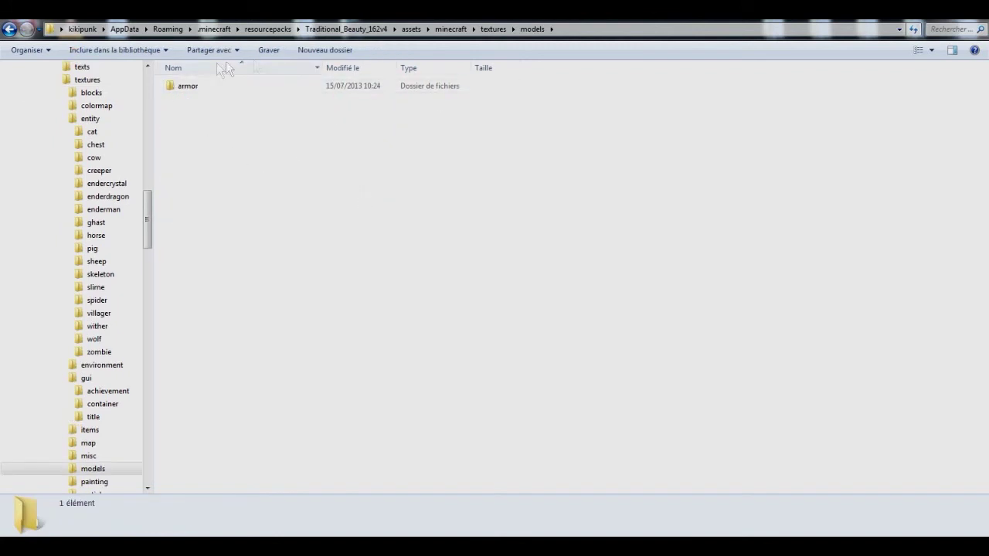
double_click(272, 85)
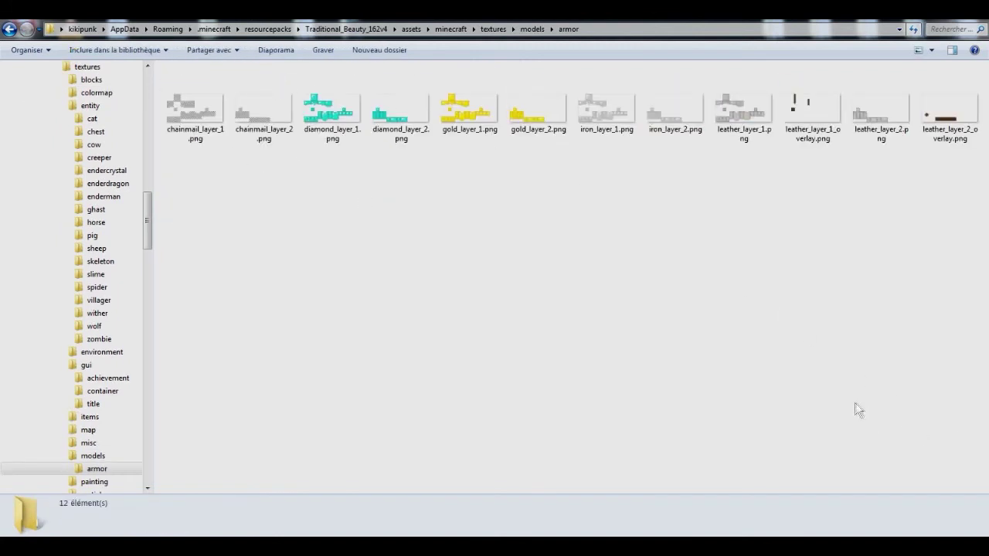
left_click_drag(957, 263, 275, 146)
left_click(287, 168)
left_click(820, 107)
left_click(945, 117)
left_click(813, 108)
left_click(940, 109)
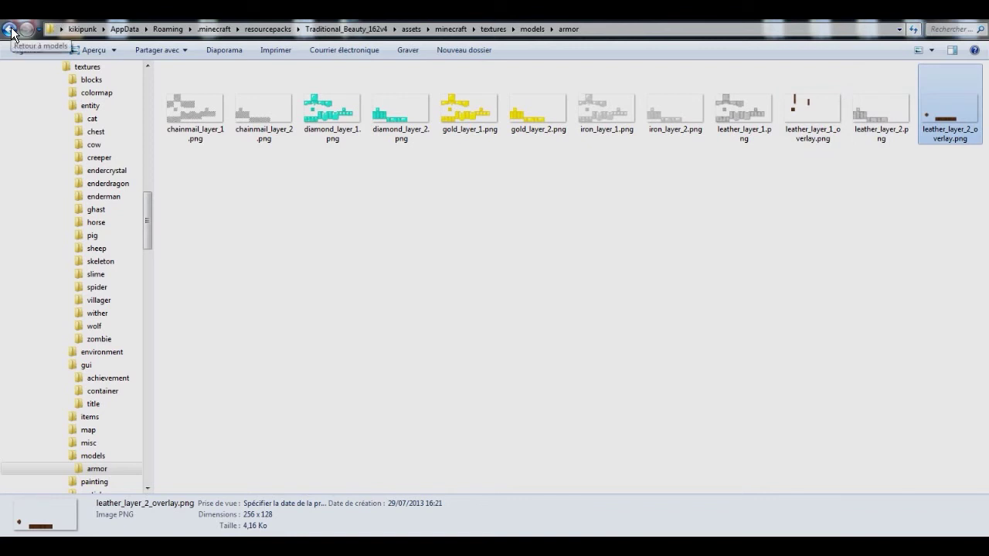
Compare the four leather armor images, particularly leather_layer_1.png with its overlay, and go back to the textures folder.
left_click(743, 116)
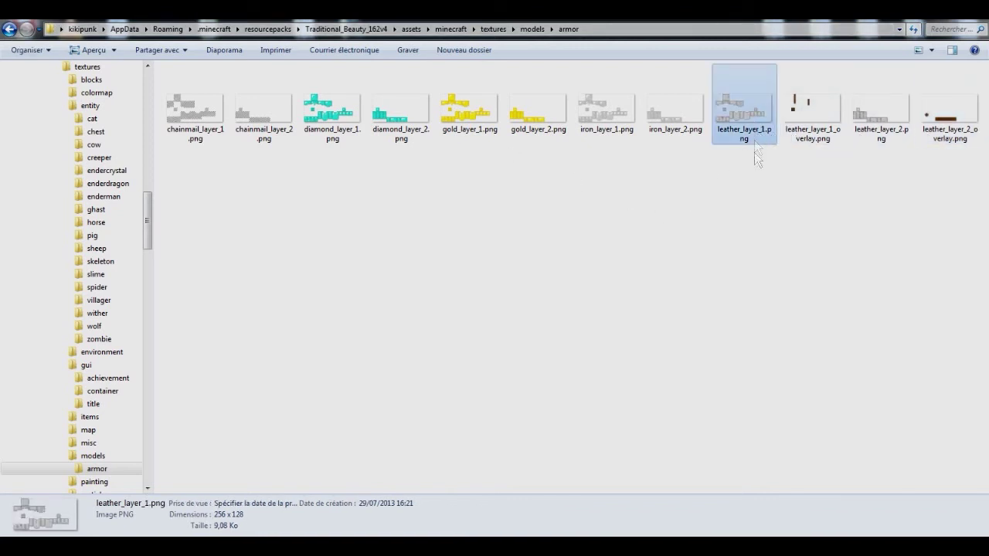
left_click_drag(739, 175, 965, 123)
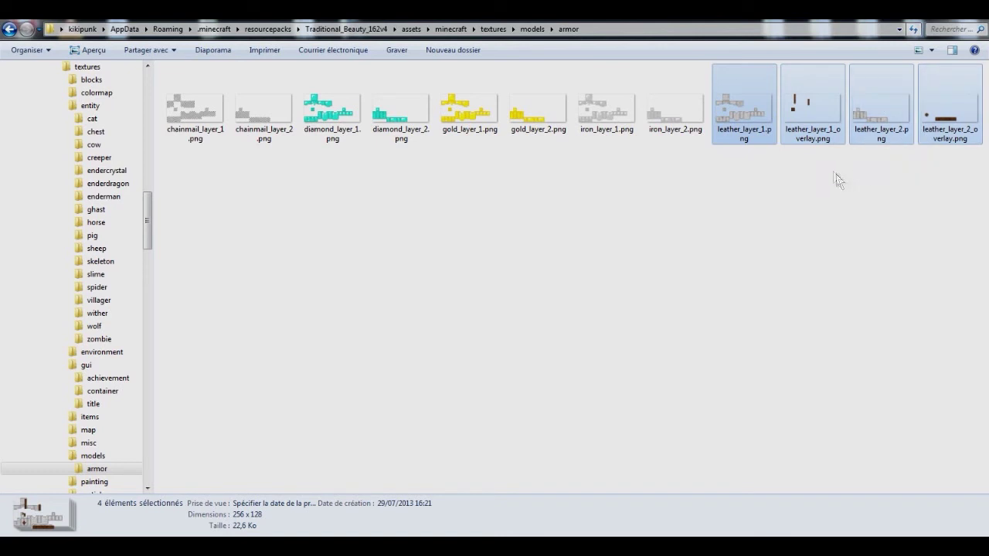
left_click(751, 124)
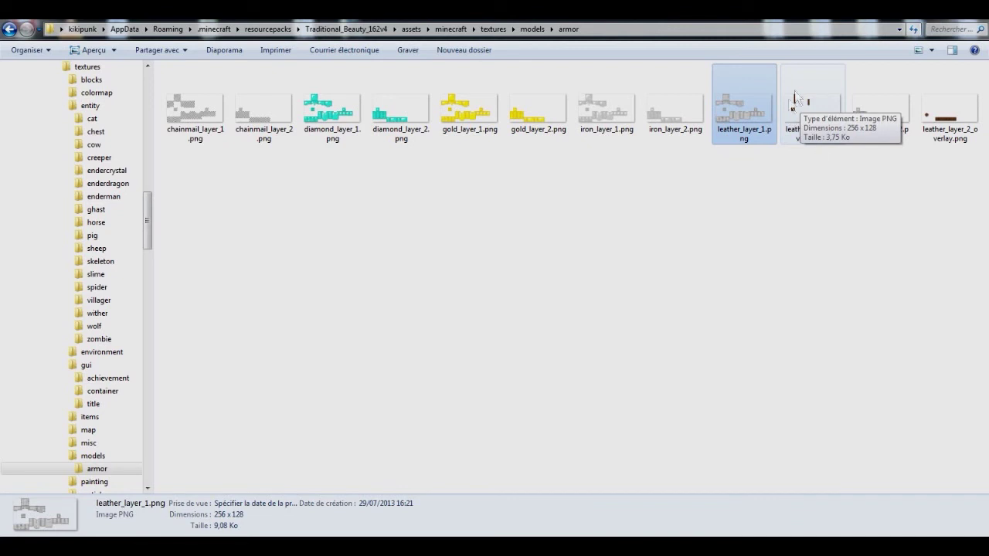
left_click(808, 106)
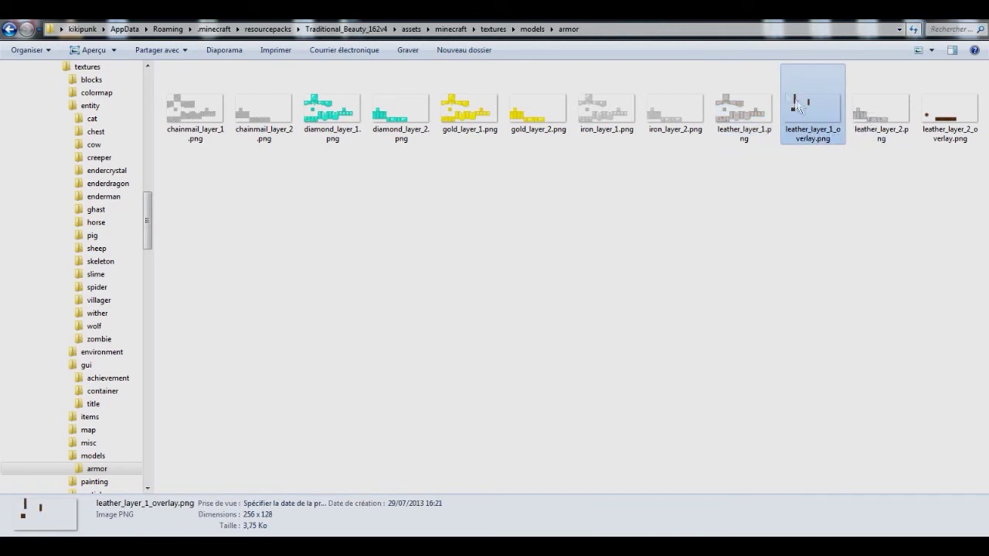
left_click(9, 28)
left_click(9, 29)
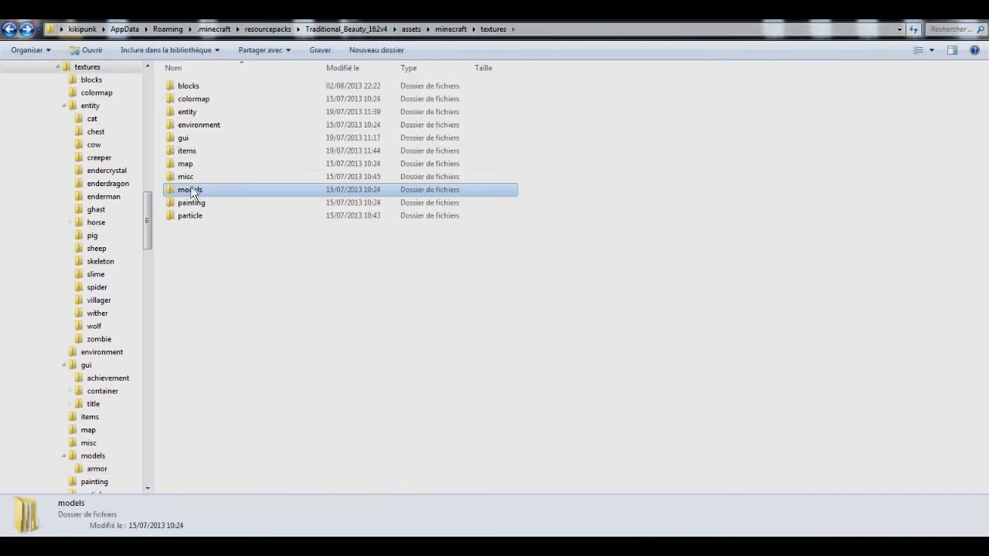
Open the painting folder, examine its paintings image, and go back to the textures folder.
double_click(199, 206)
left_click(189, 112)
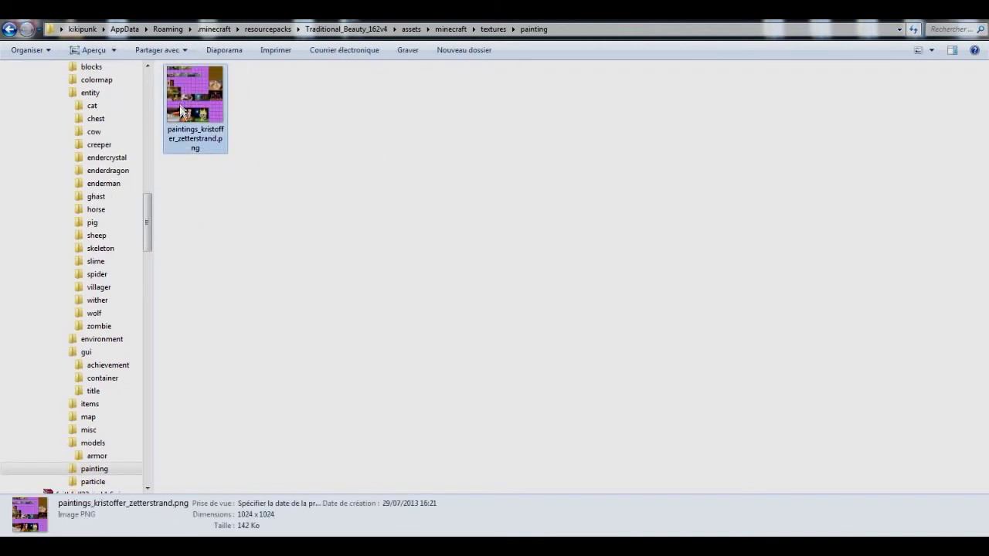
left_click(11, 30)
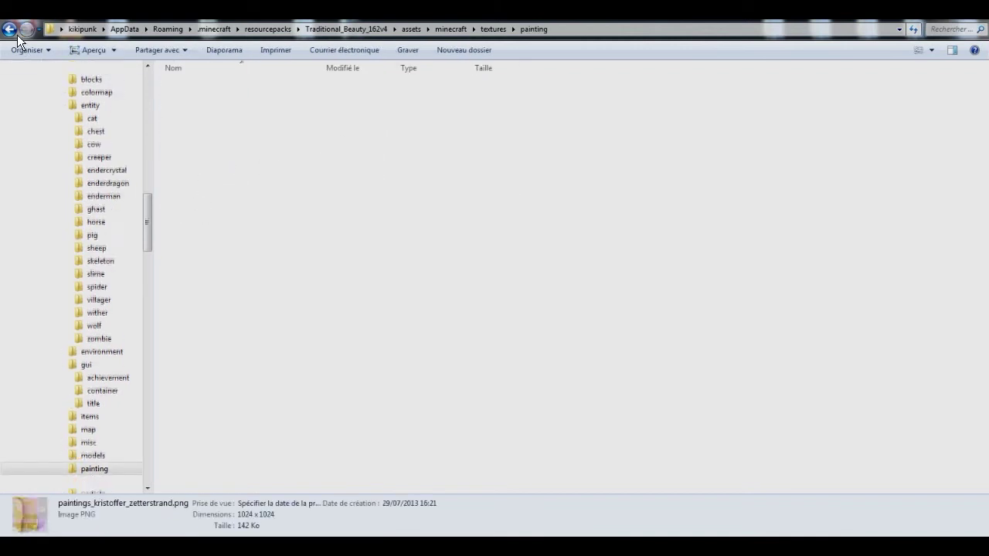
Open the particle folder, examine footprint.png and particles.png, and go back to the textures folder.
double_click(185, 218)
left_click_drag(345, 205, 207, 143)
left_click(202, 116)
left_click(269, 96)
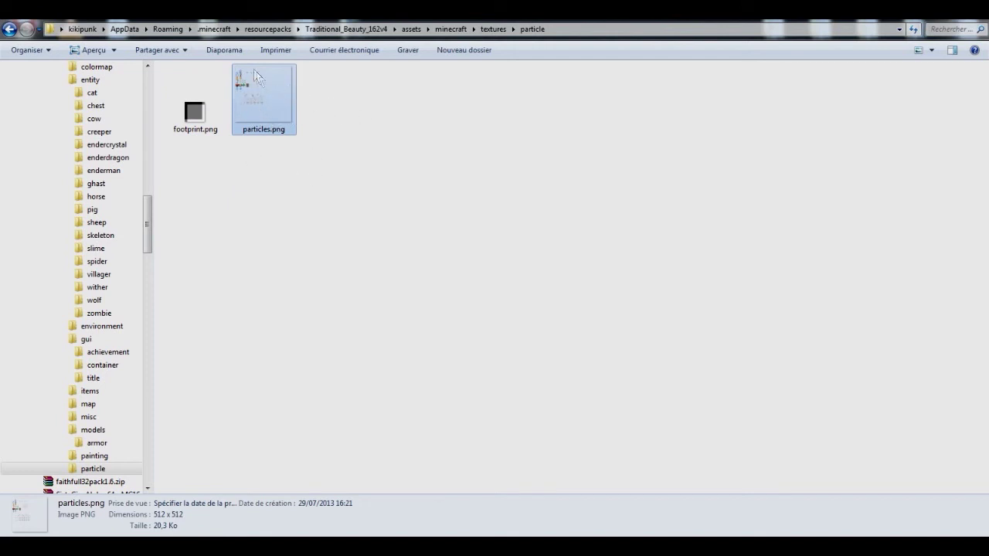
left_click(9, 30)
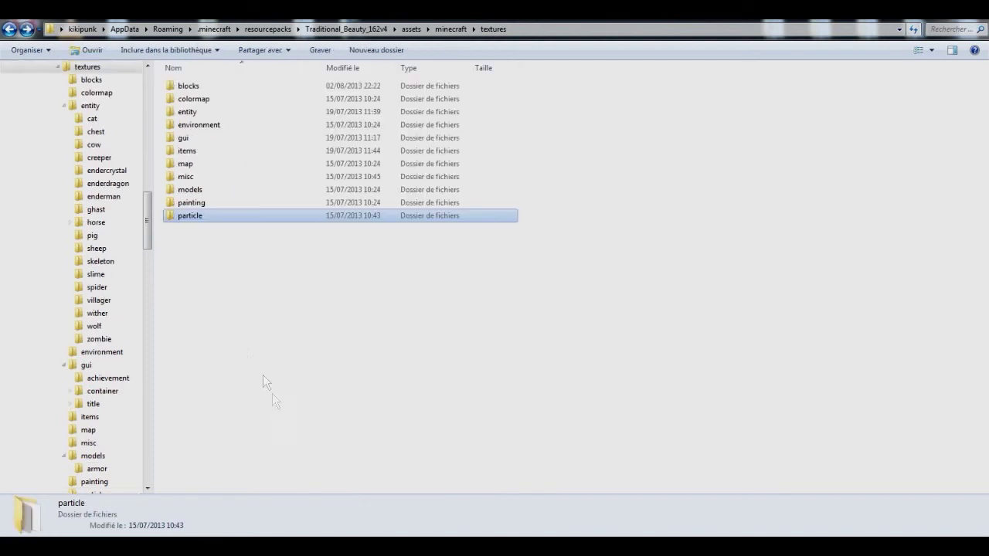
left_click(401, 425)
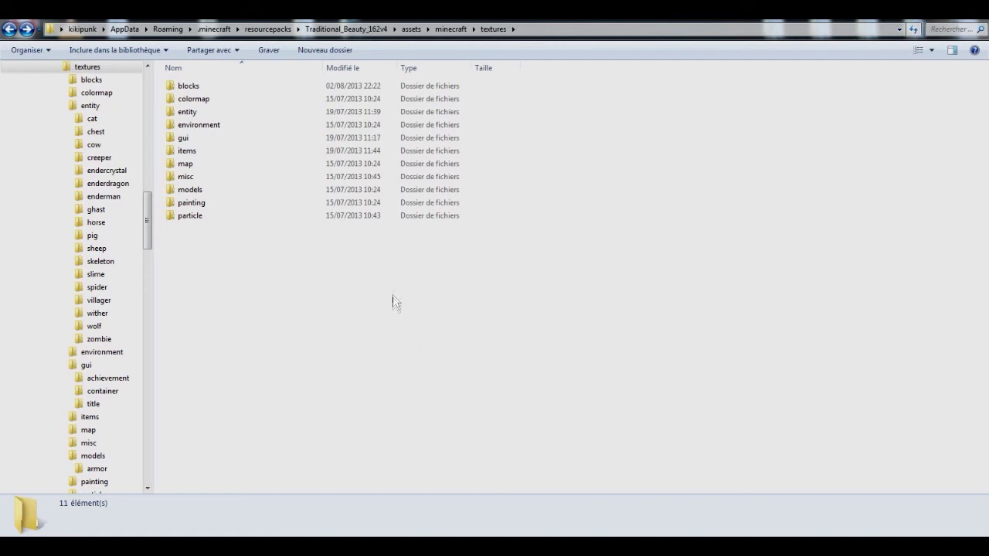
Go up to the minecraft folder, open the ctm folder inside mcpatcher, and examine its subfolders.
left_click(450, 30)
double_click(281, 112)
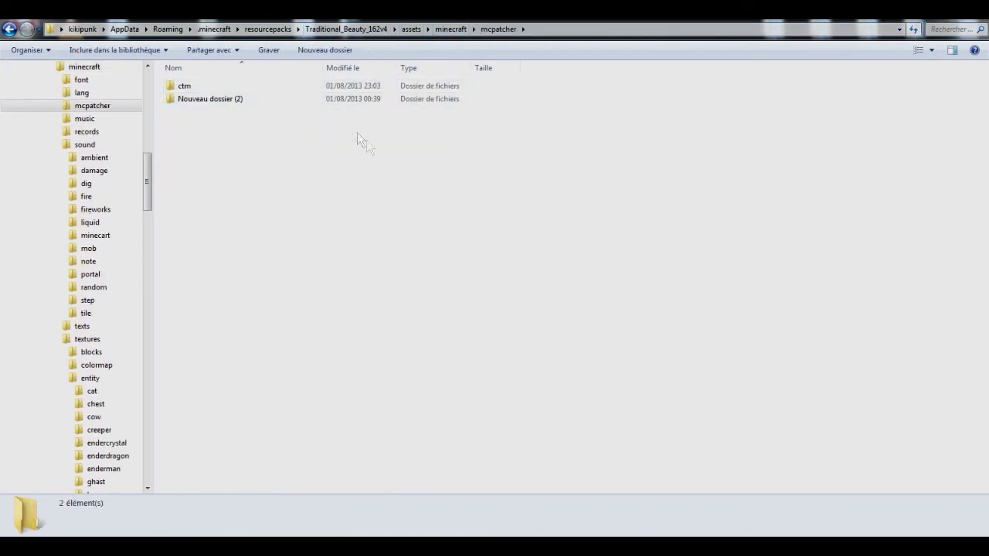
left_click(278, 88)
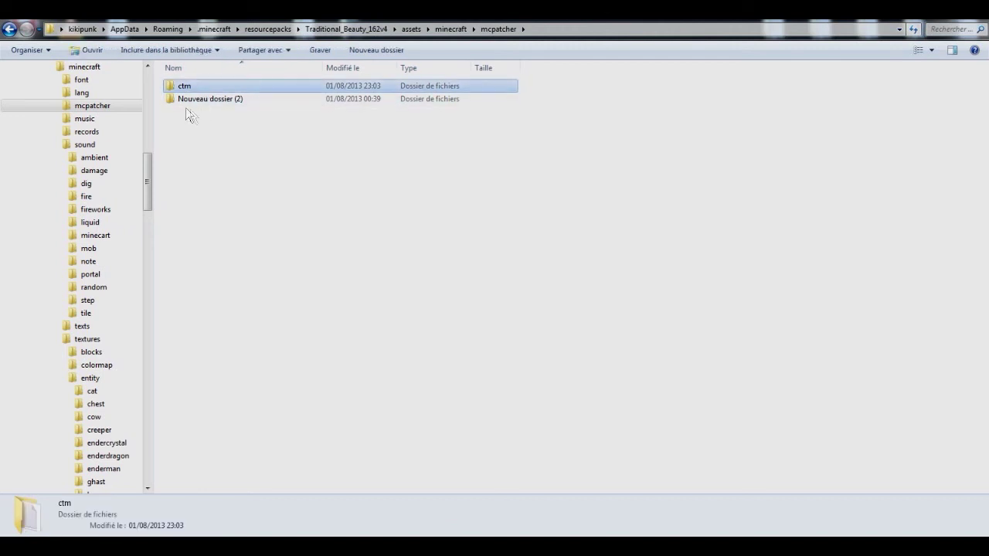
left_click_drag(343, 116, 187, 99)
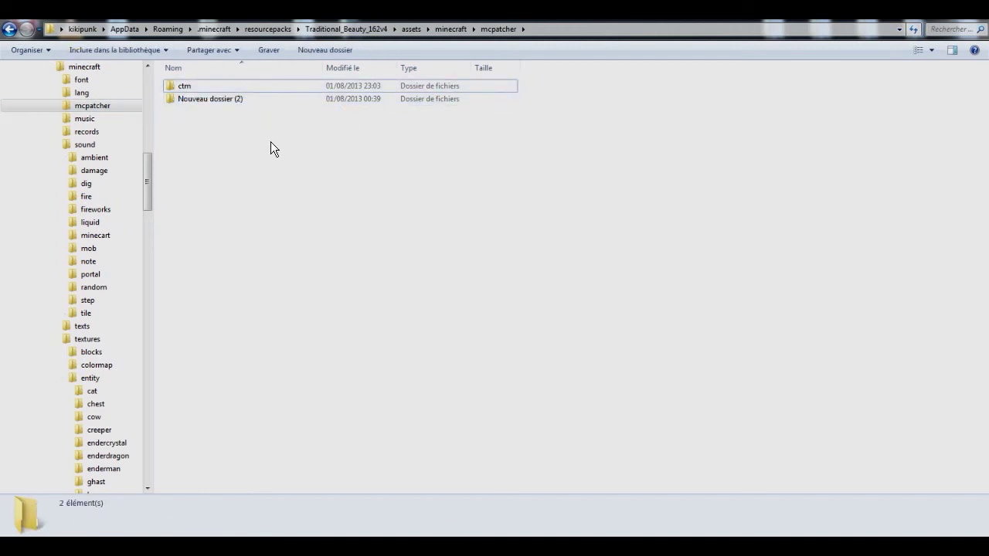
double_click(231, 84)
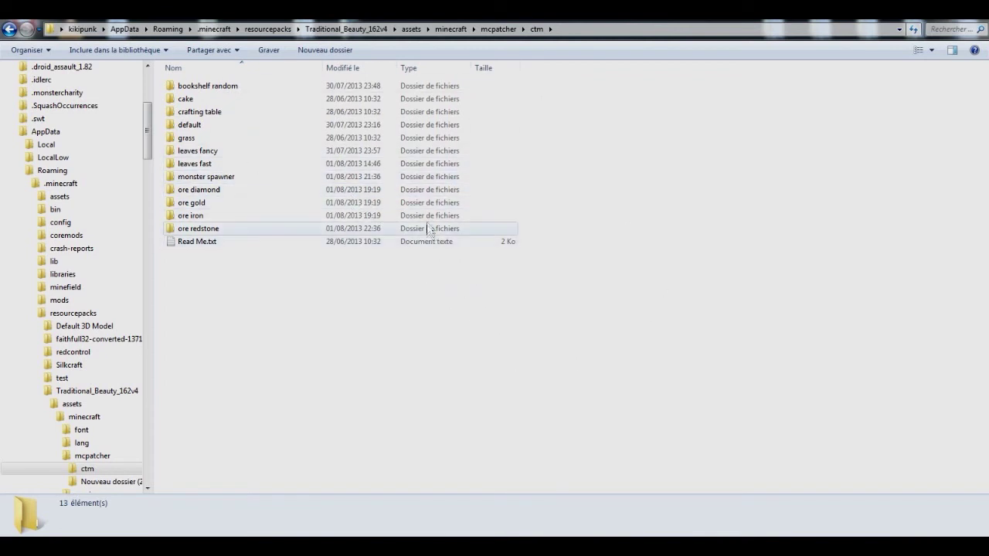
mouse_move(312, 193)
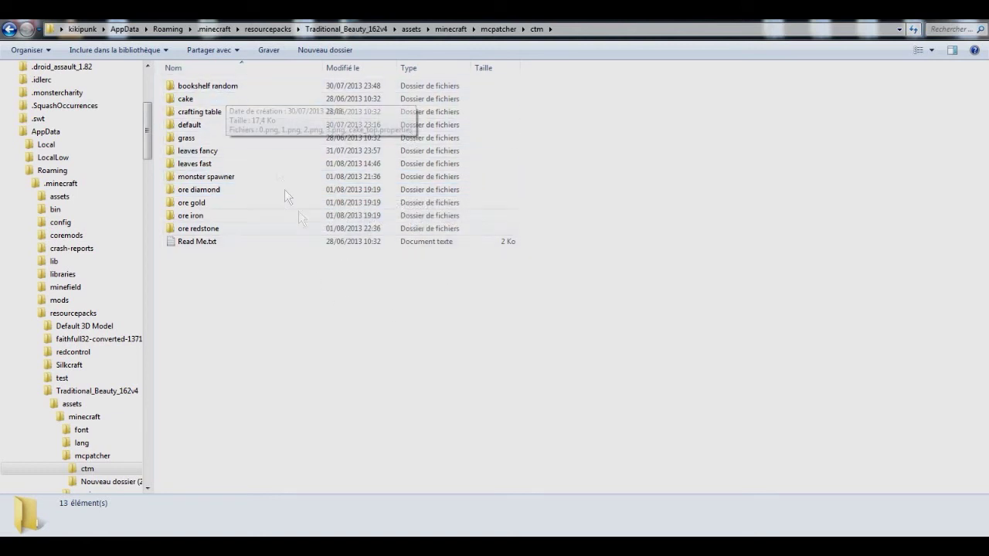
mouse_move(298, 144)
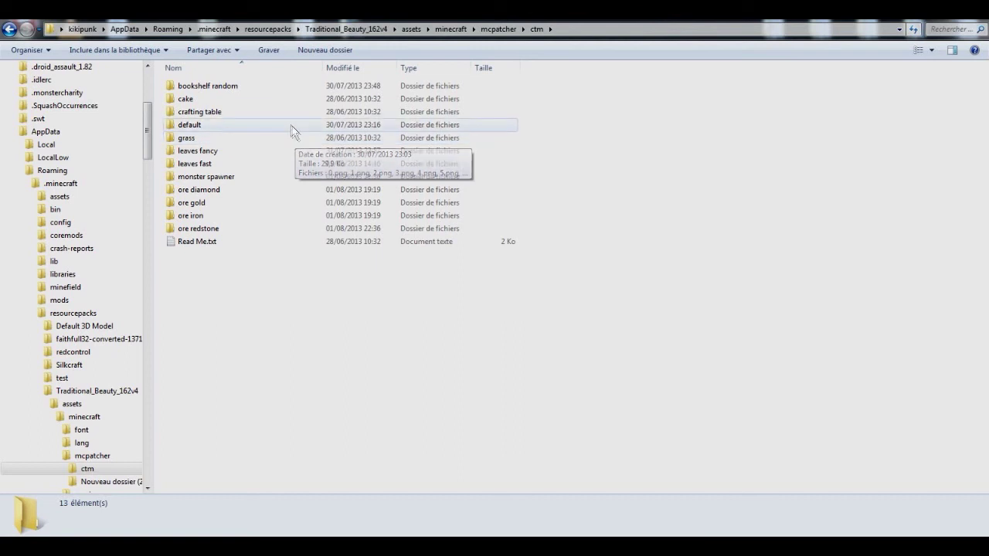
Open the cake folder in ctm and open its cake_top.properties file in Notepad++.
double_click(284, 102)
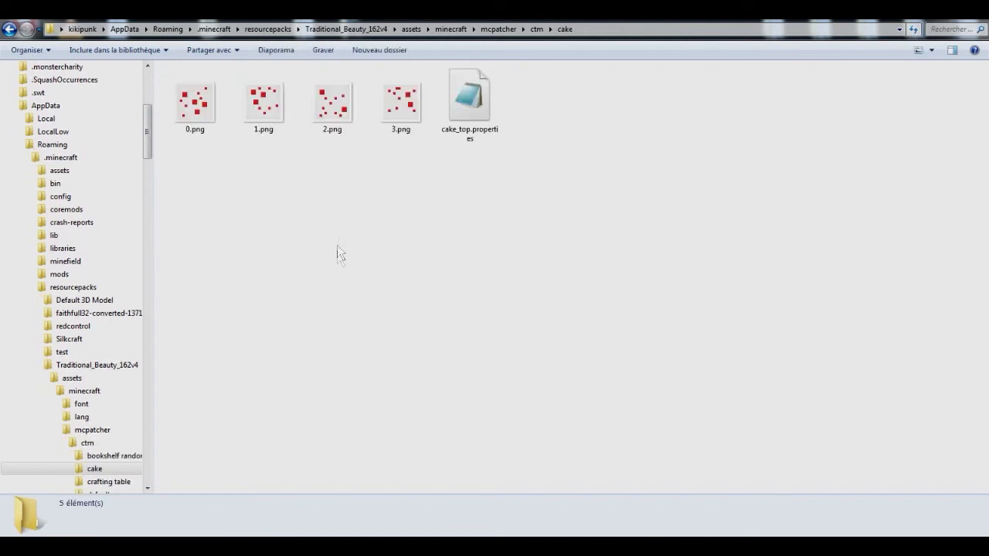
left_click_drag(421, 164, 408, 116)
left_click(482, 103)
right_click(483, 103)
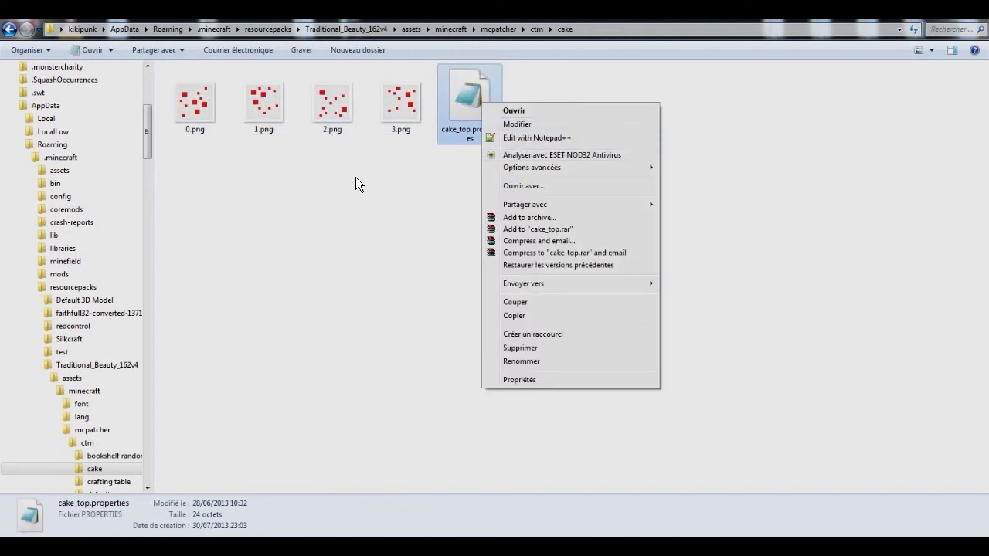
left_click(538, 138)
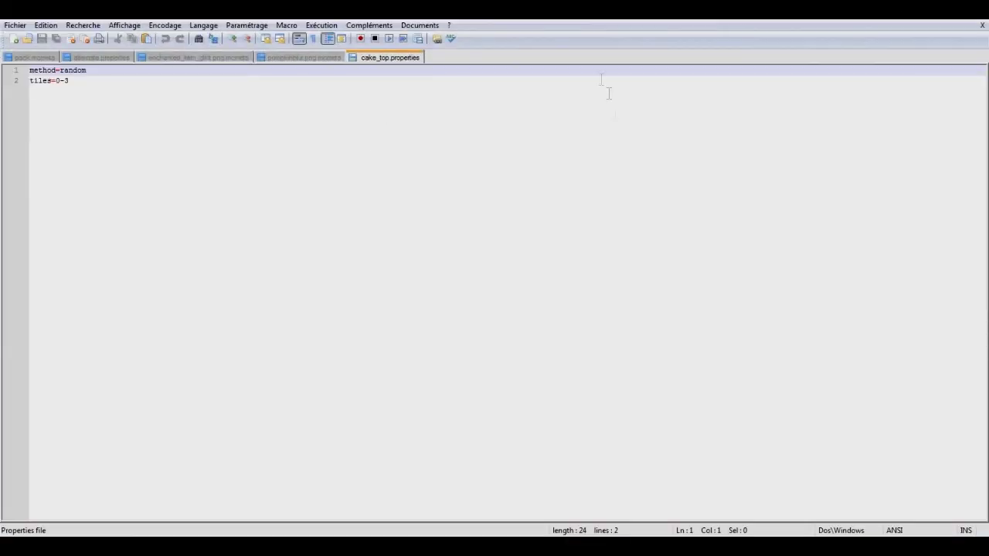
Examine the method and tiles lines of cake_top.properties, and return to the cake folder in Windows Explorer.
left_click_drag(154, 85, 24, 80)
left_click(65, 87)
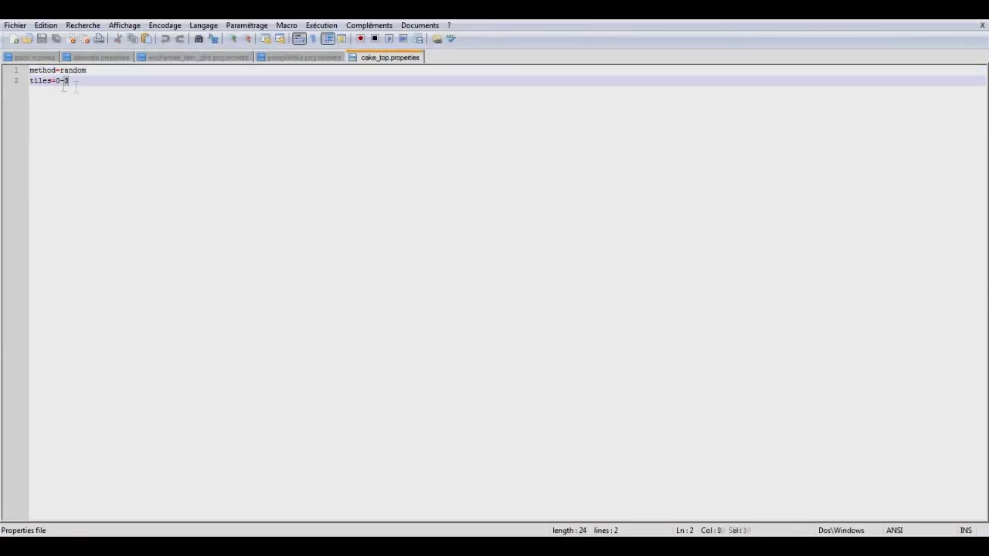
left_click(6, 80)
left_click(133, 87)
left_click(953, 19)
Examine the four cake images from 0.png to 3.png, and go back to the ctm folder.
left_click(196, 104)
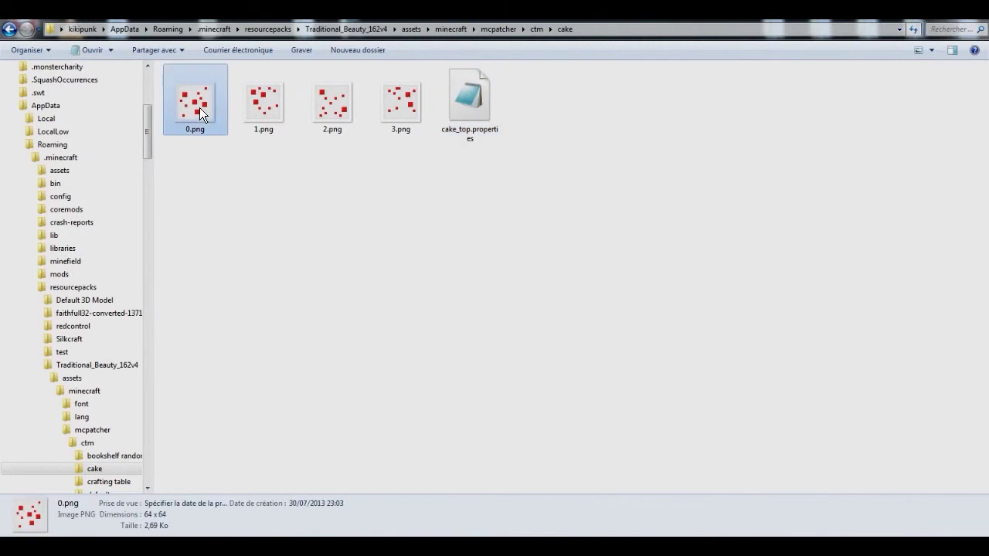
left_click(408, 94, "shift")
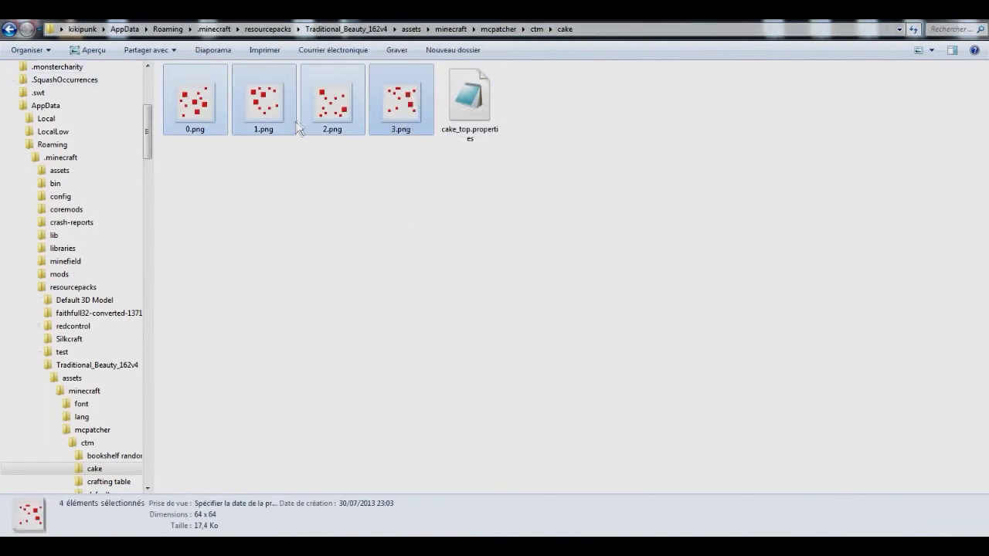
left_click(10, 28)
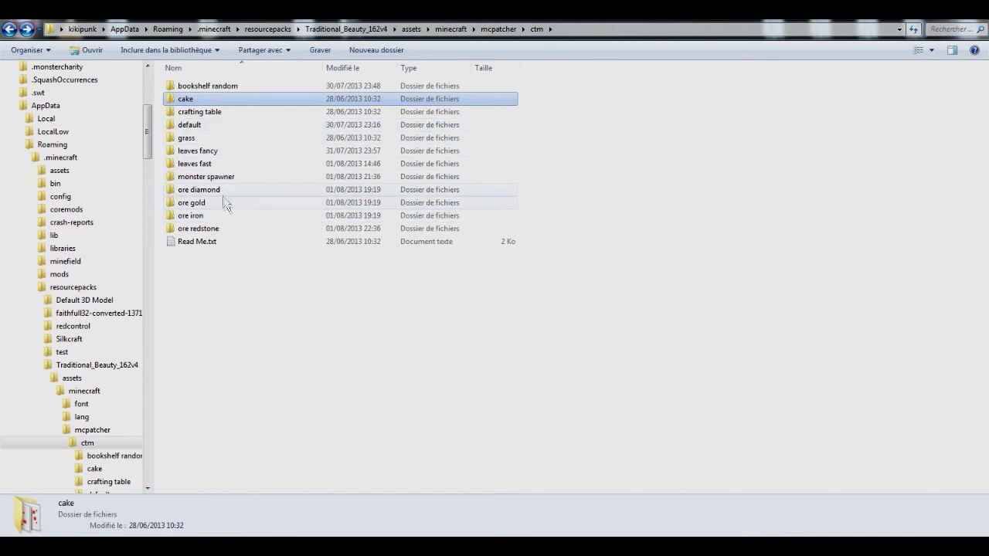
Examine the numbered textures and related files in the ore diamond and ore redstone folders, and go back to the ctm folder.
double_click(227, 190)
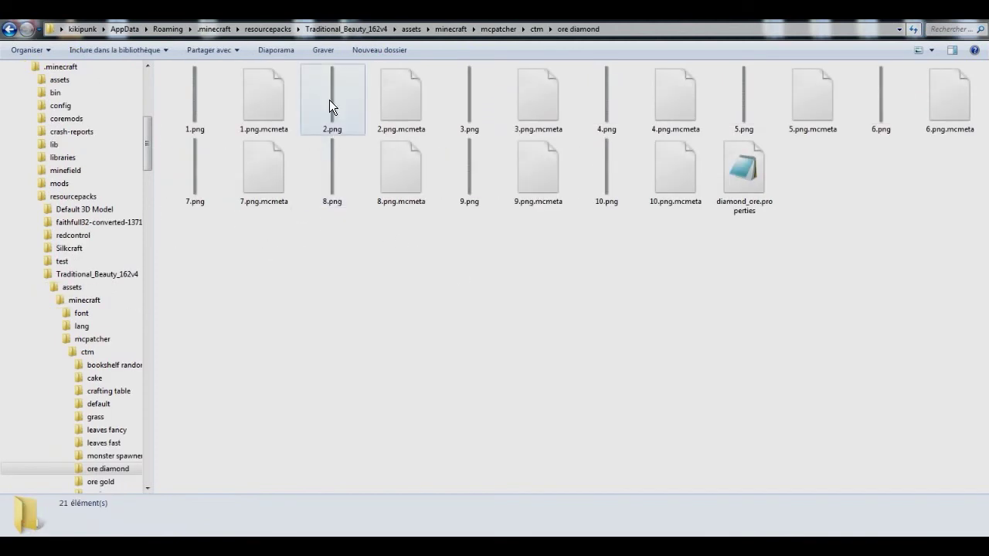
left_click(208, 105)
left_click(615, 160)
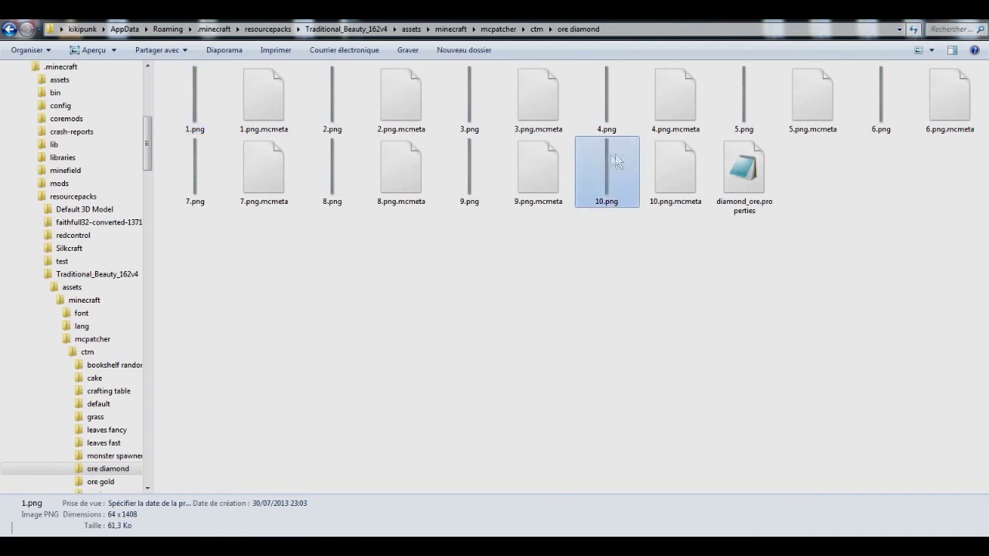
left_click(10, 29)
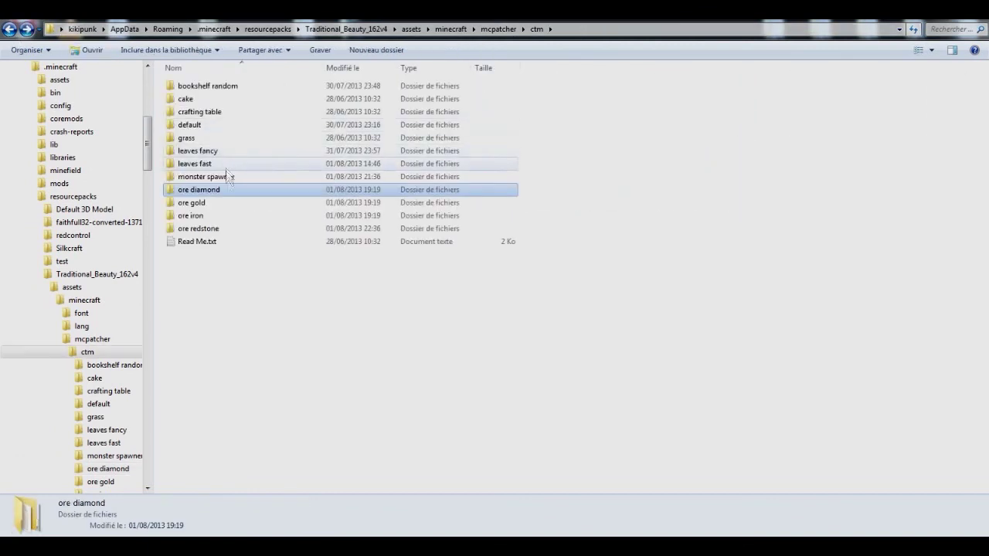
double_click(230, 229)
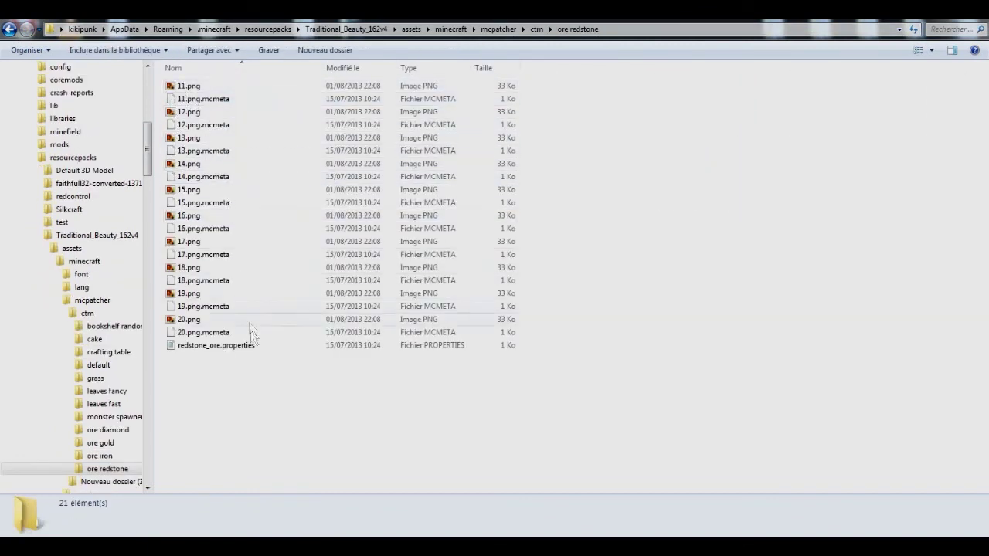
left_click(12, 33)
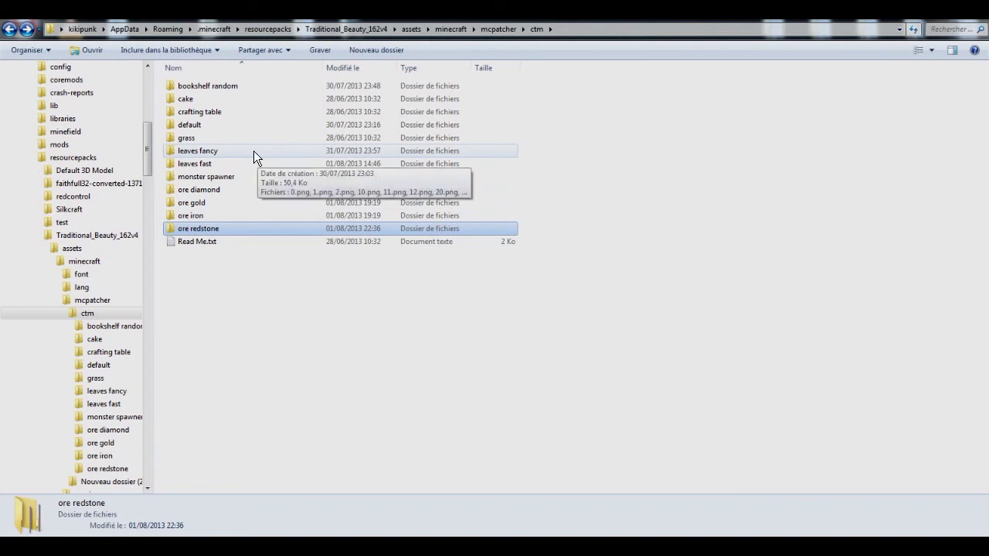
Open the leaves fancy folder, compare leaf images 0.png, 1.png and 2.png, and go back to the ctm folder.
double_click(253, 151)
left_click(202, 106)
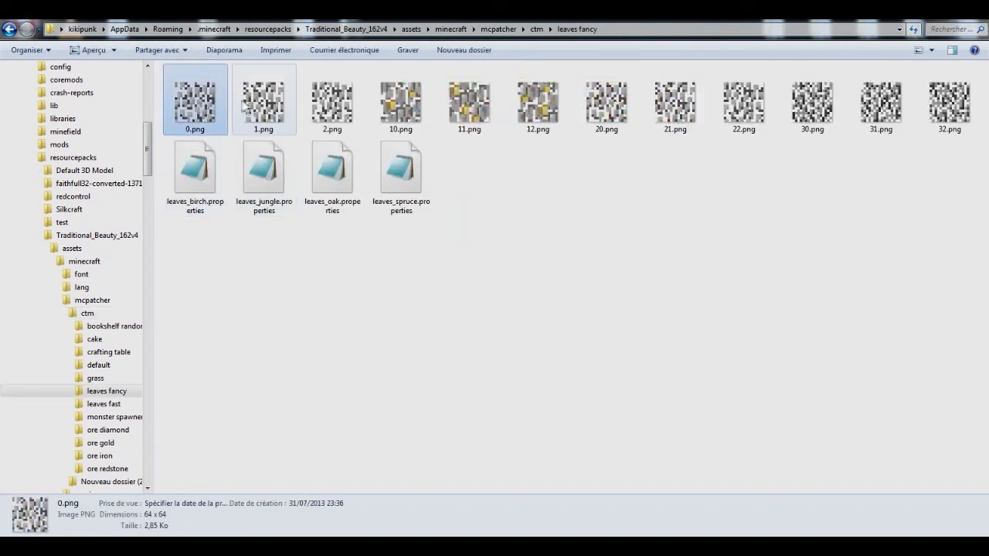
left_click(263, 102)
left_click(332, 102)
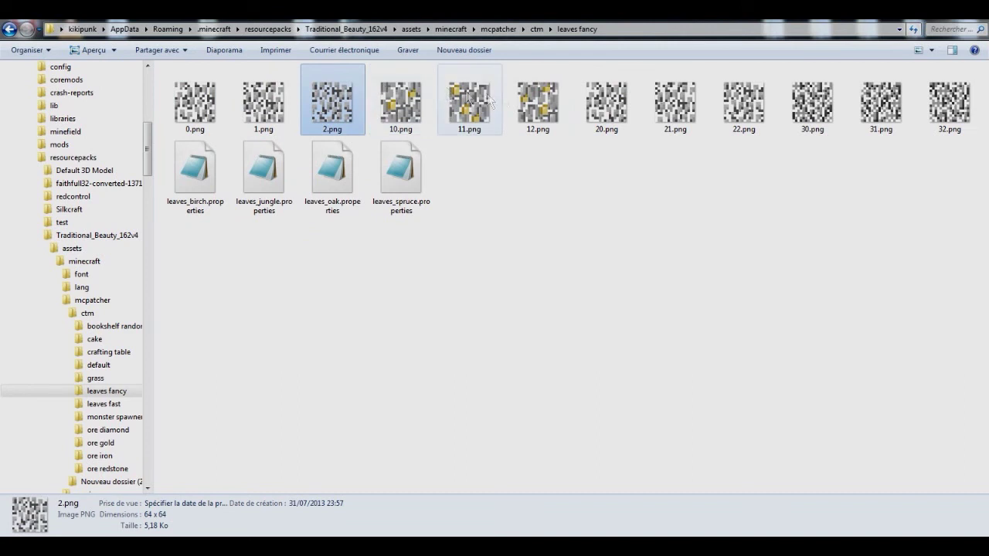
left_click(10, 30)
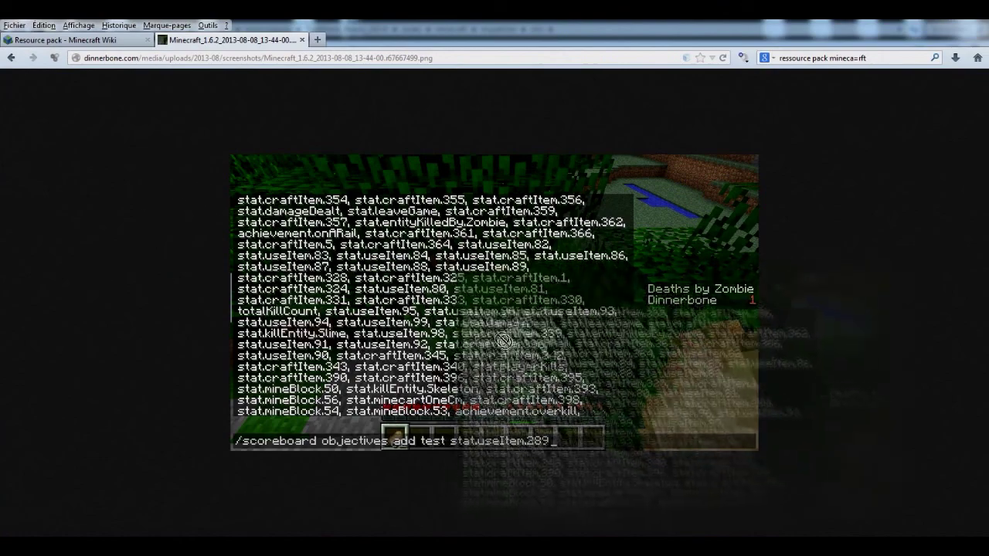
mouse_move(502, 384)
left_mouse_down()
mouse_move(495, 361)
mouse_move(514, 361)
mouse_move(514, 379)
left_mouse_up()
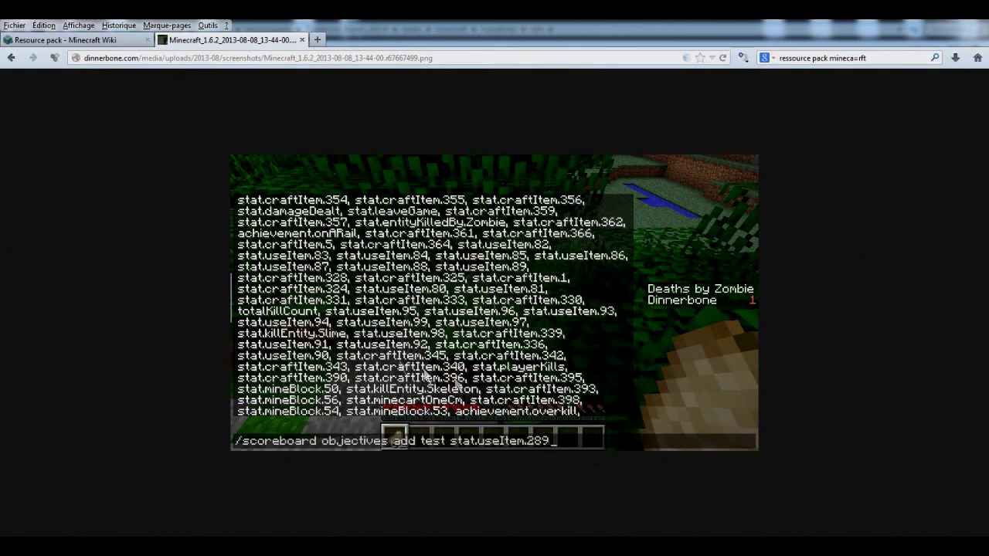